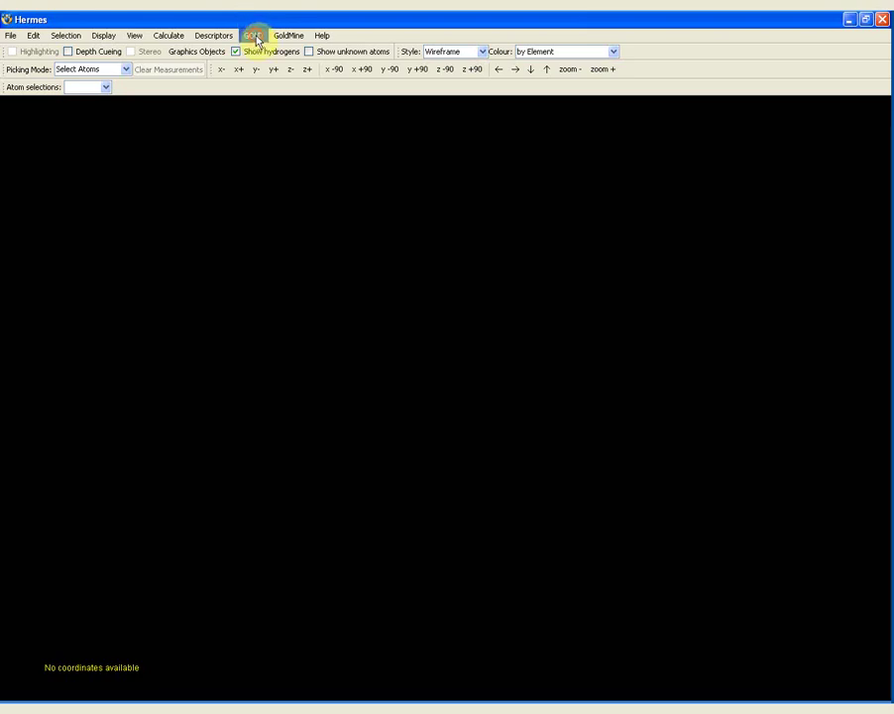
Start a new GOLD docking configuration and launch its guided setup wizard.
left_click(256, 37)
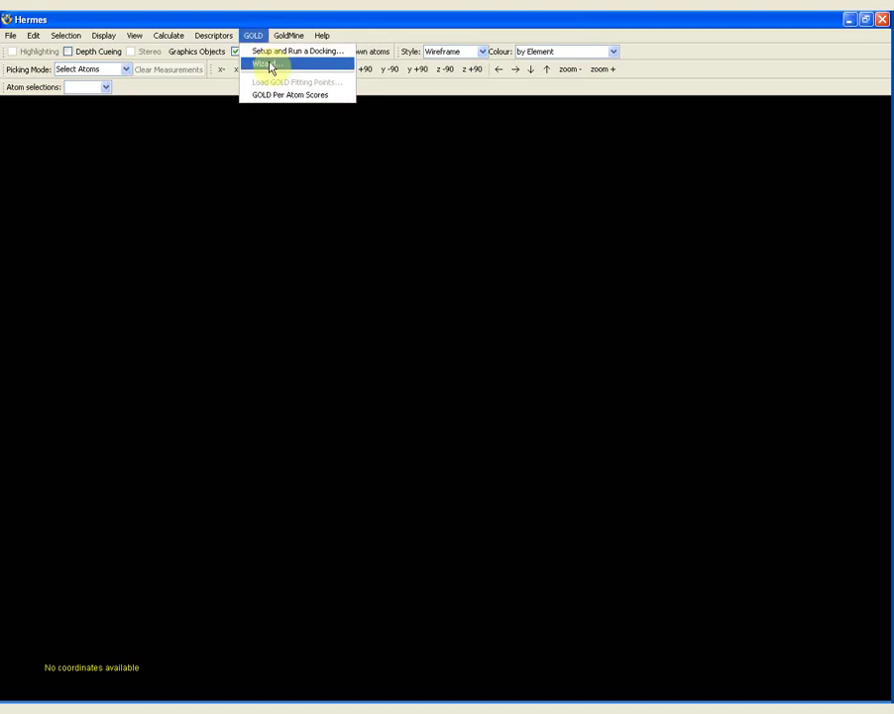
left_click(289, 53)
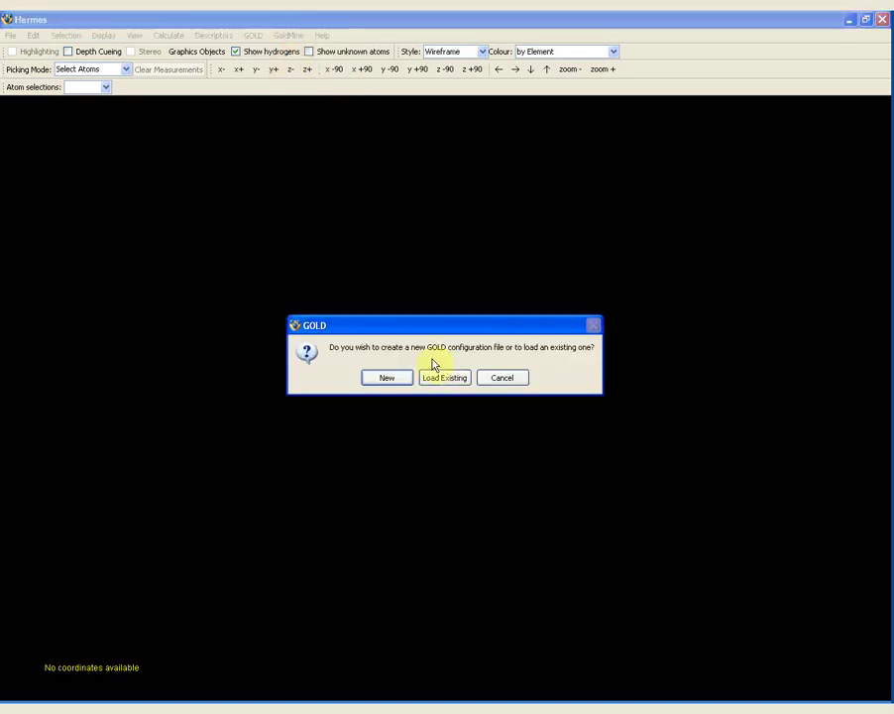
left_click(399, 378)
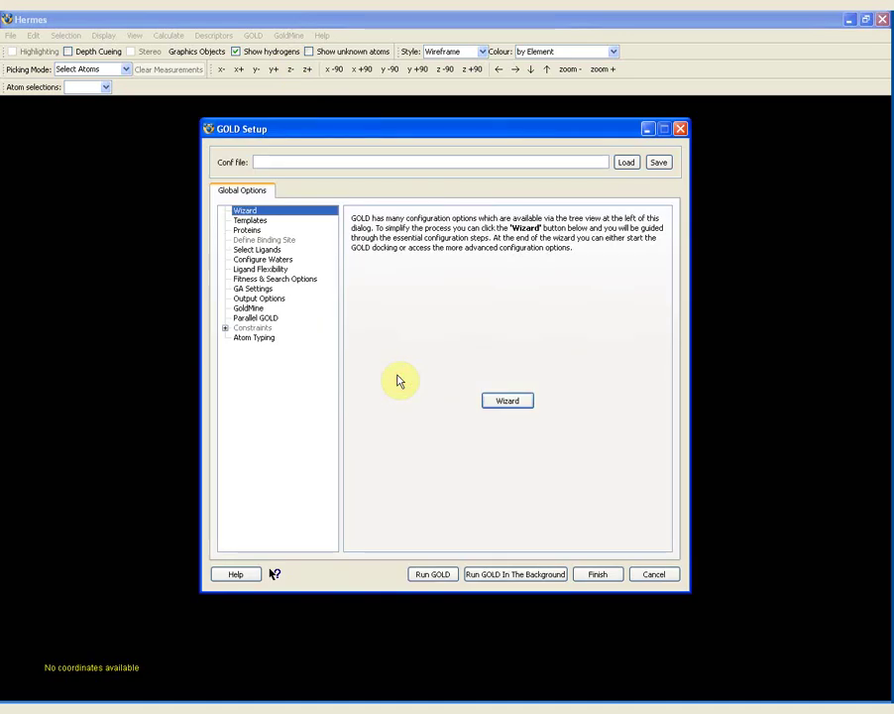
left_click(506, 402)
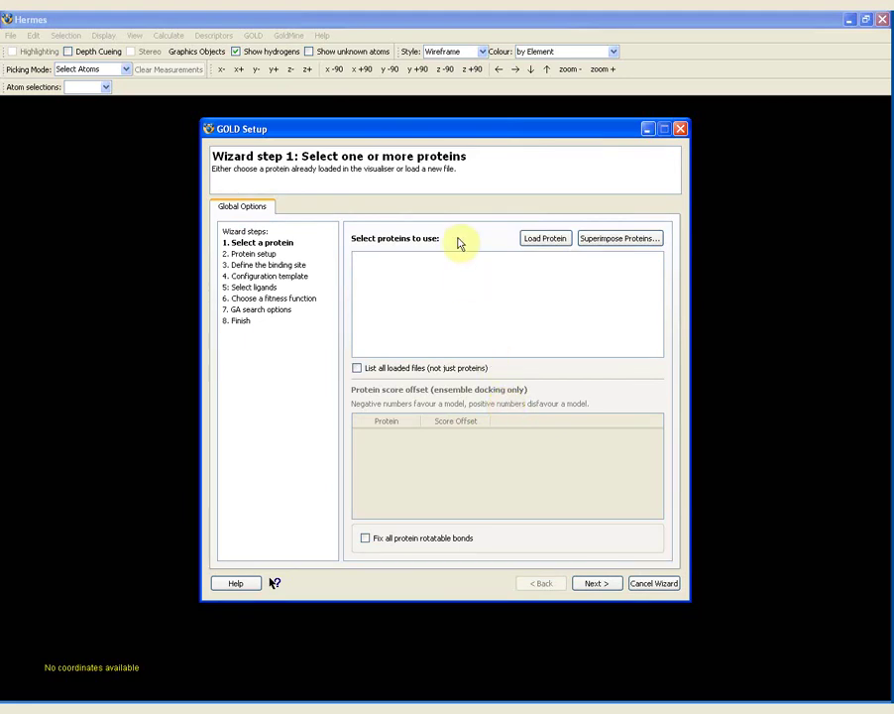
Load the protein file 1ACM.pdb from the GOLD webinar folder on the desktop.
left_click(555, 242)
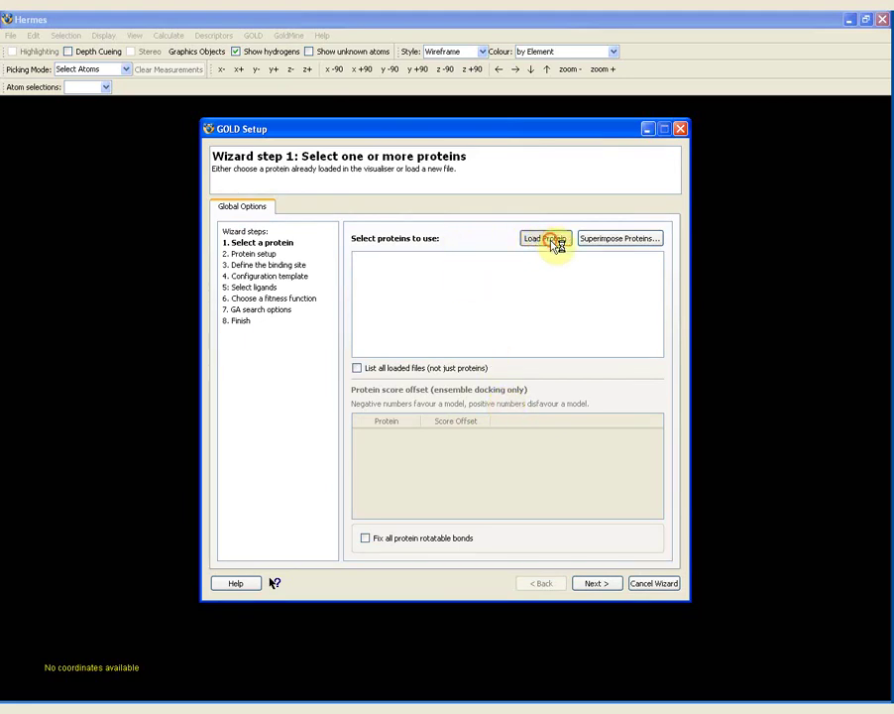
left_click(247, 253)
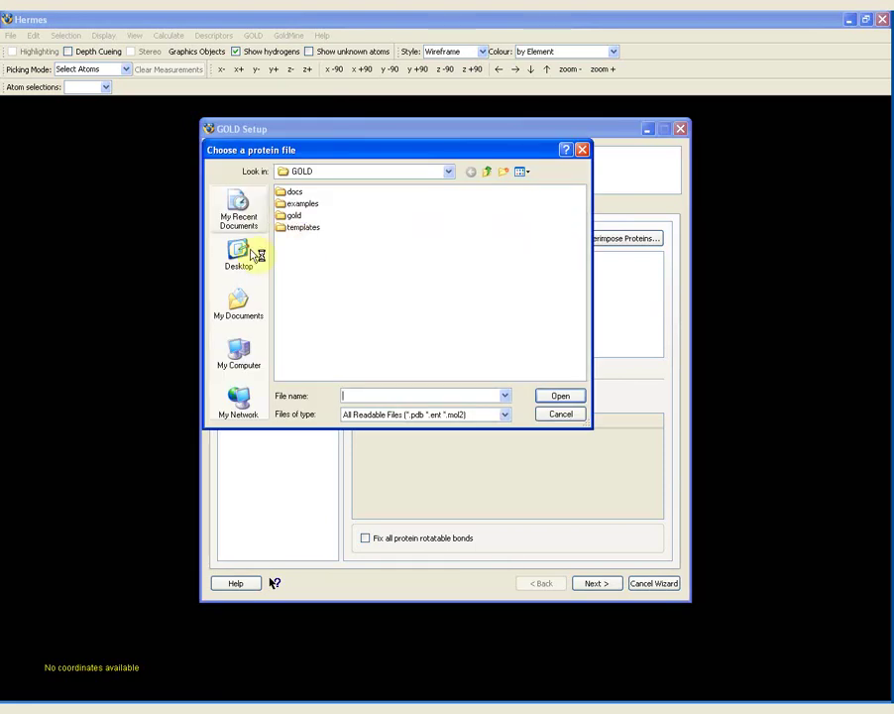
double_click(307, 230)
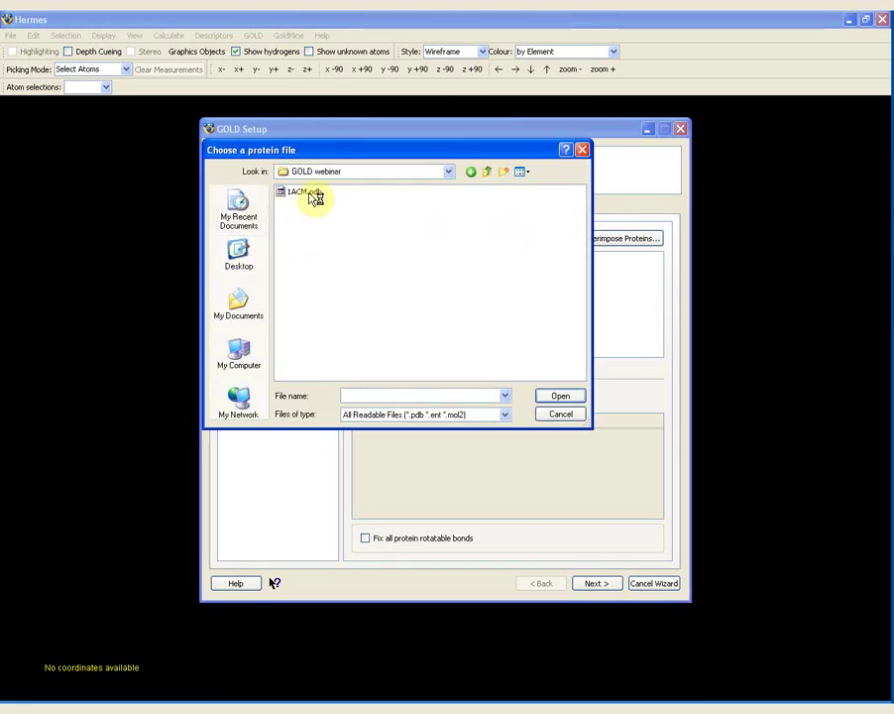
left_click(310, 193)
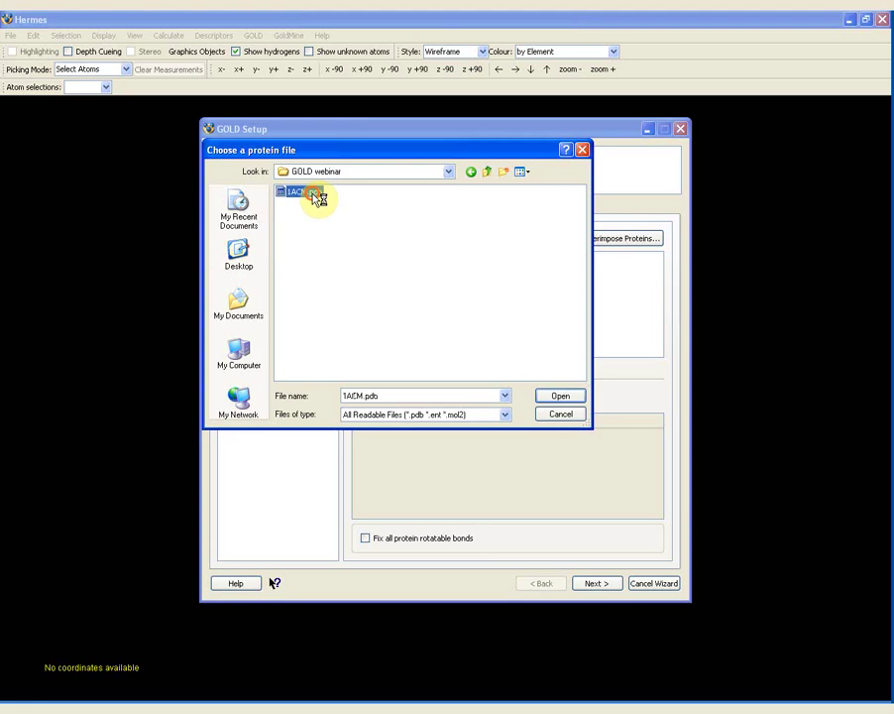
left_click(561, 397)
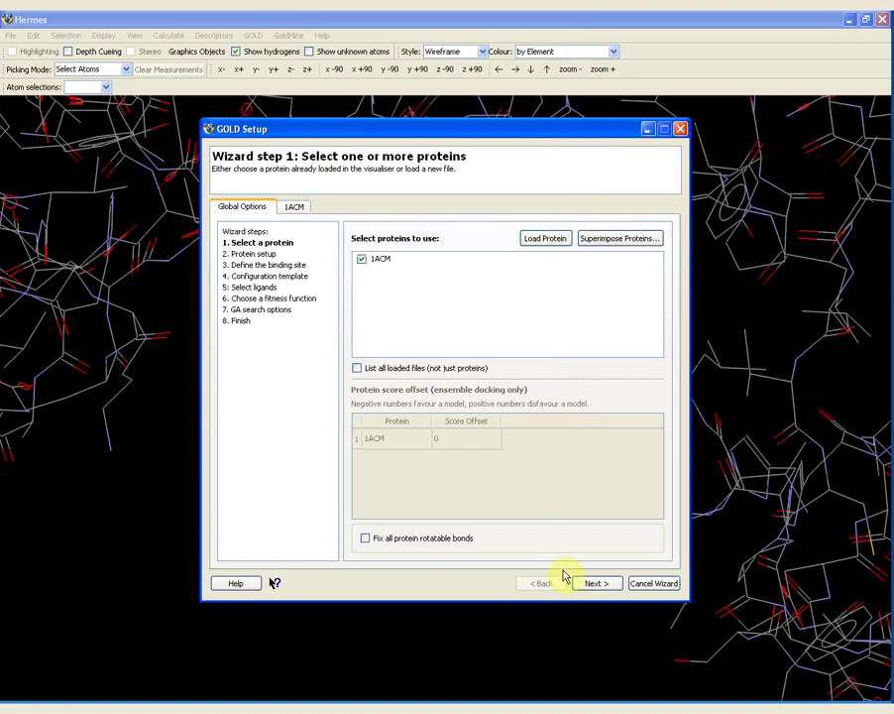
Advance to the protein setup stage and add hydrogens to 1ACM.
left_click(596, 582)
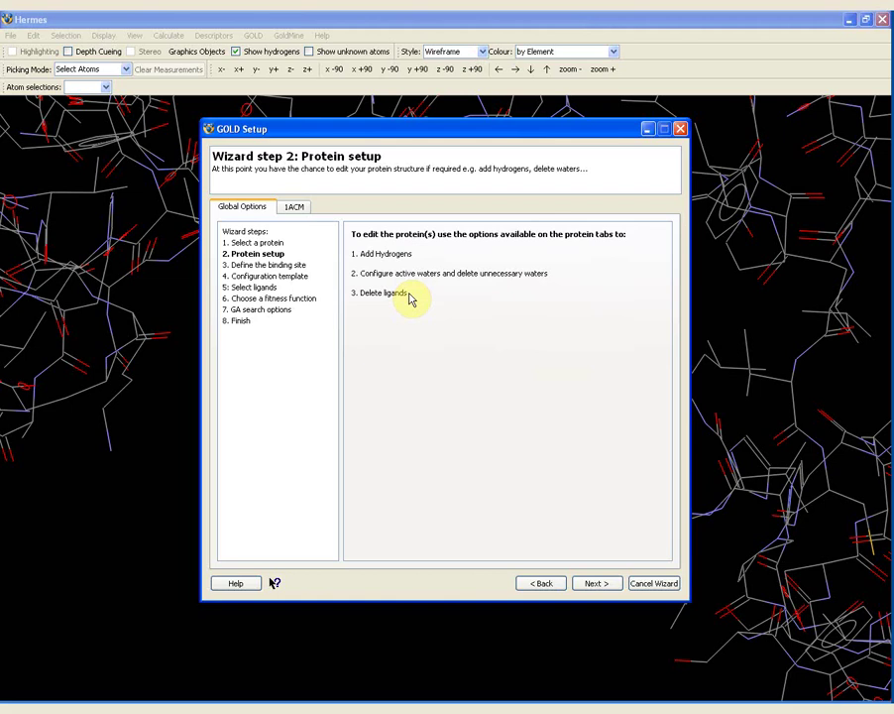
left_click(297, 210)
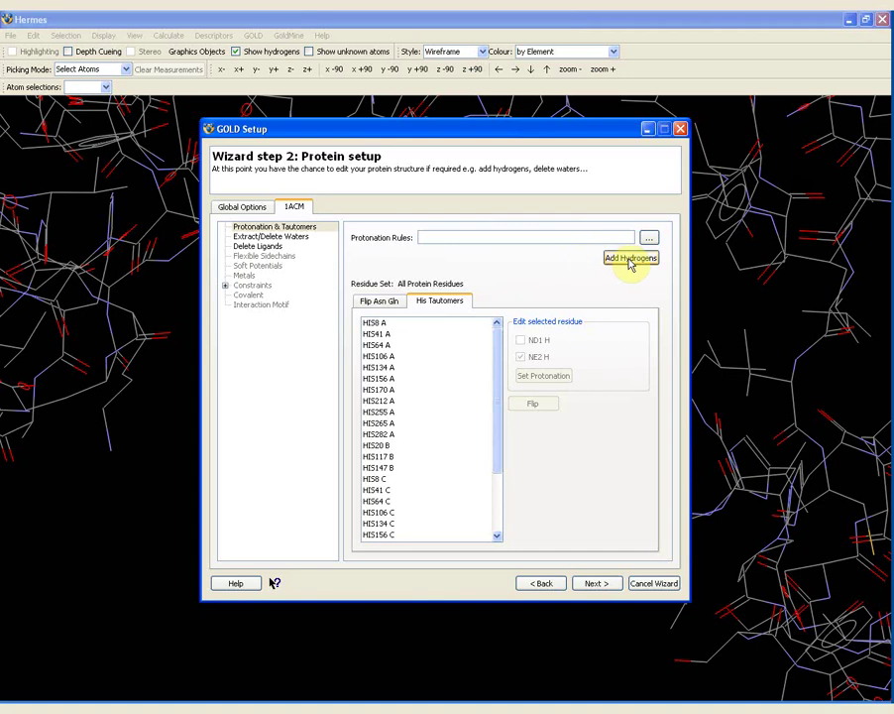
left_click(627, 259)
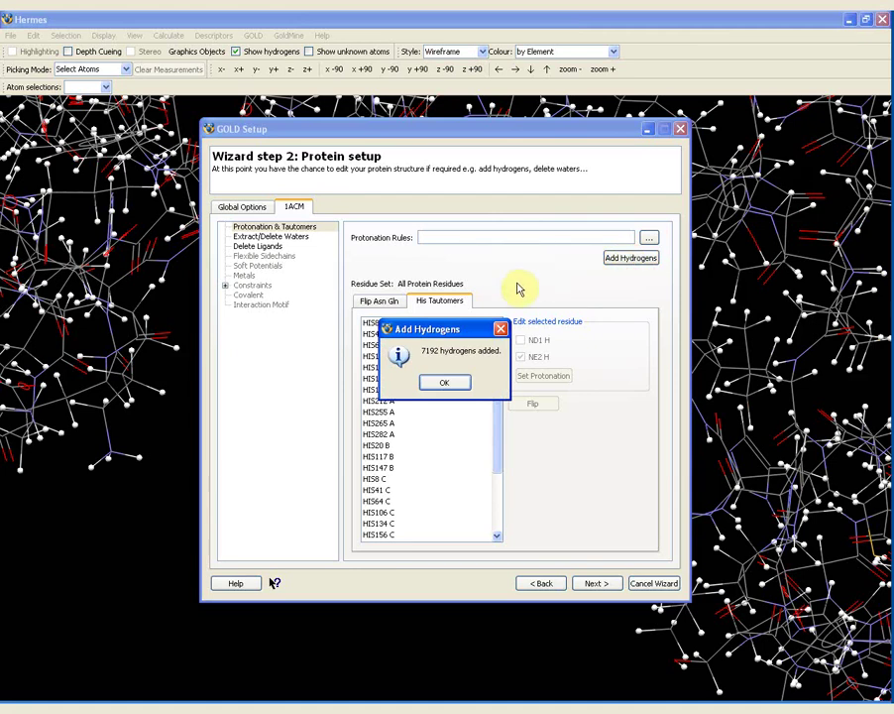
left_click(443, 381)
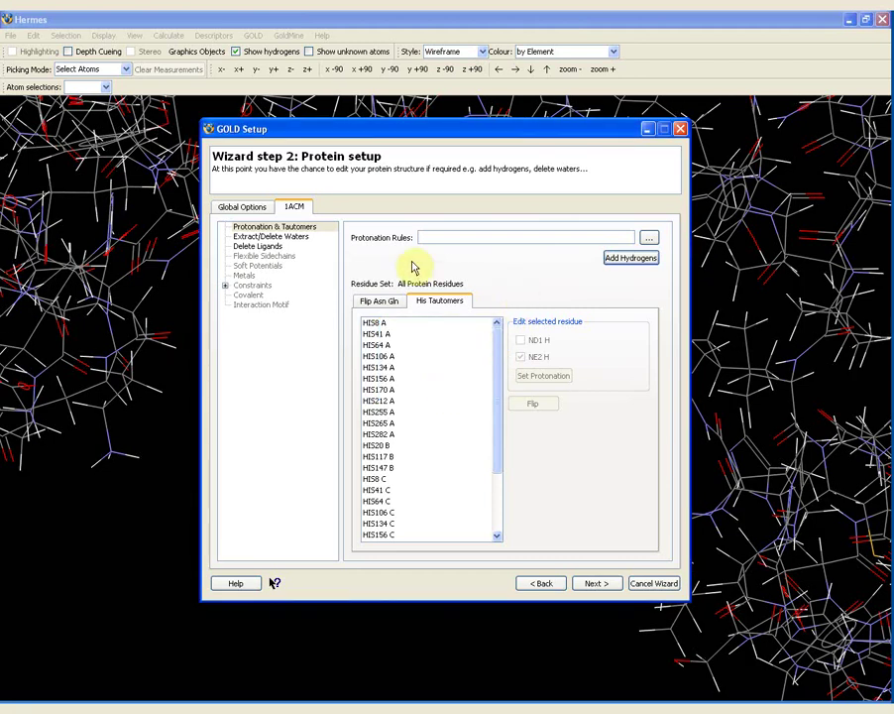
Delete all waters from the 1ACM protein without extracting any for docking.
left_click(301, 240)
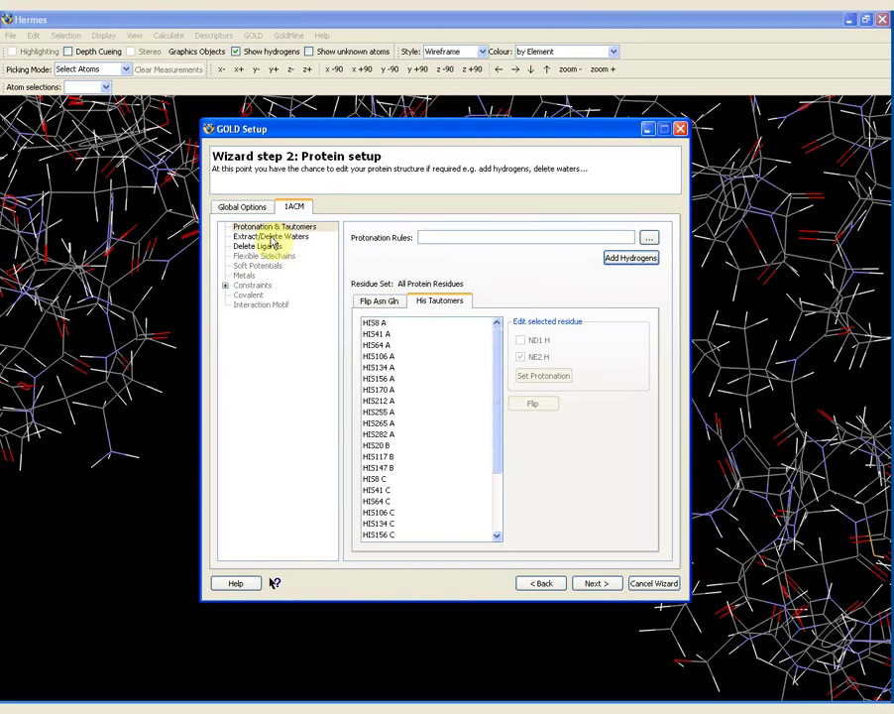
left_click(271, 238)
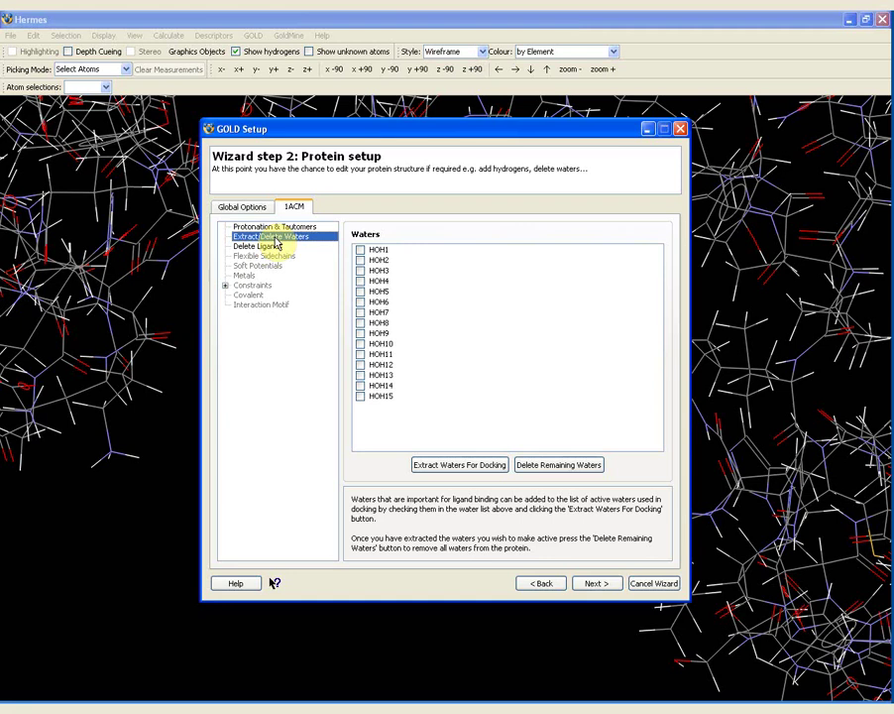
left_click(560, 471)
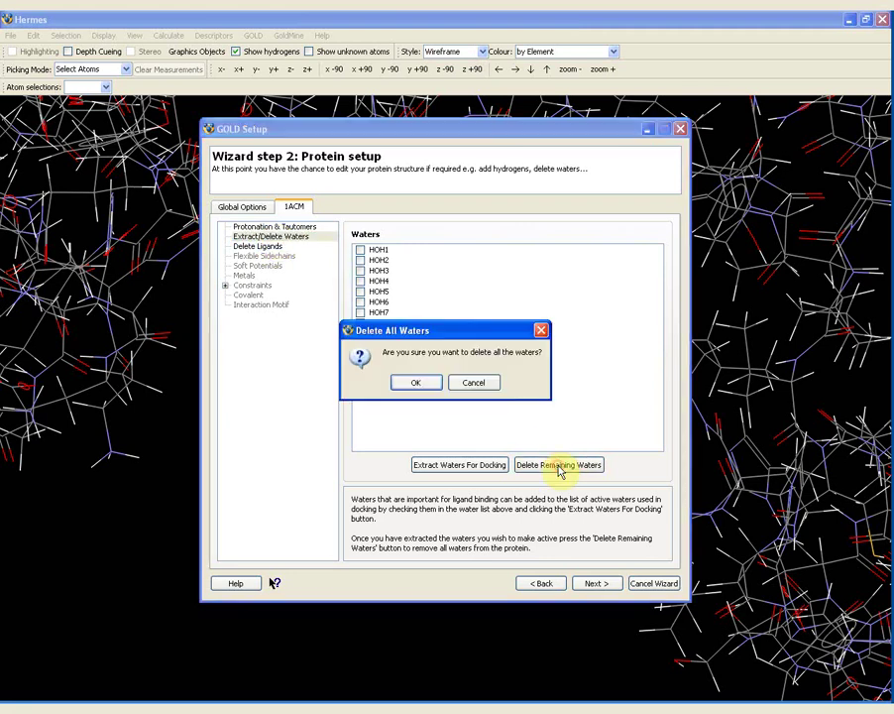
left_click(410, 382)
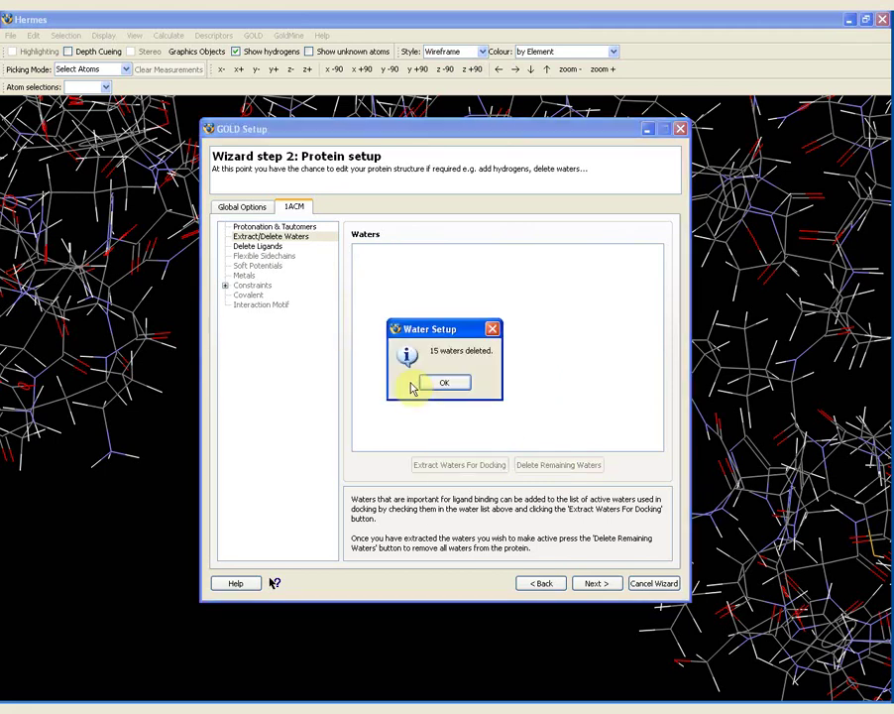
left_click(445, 385)
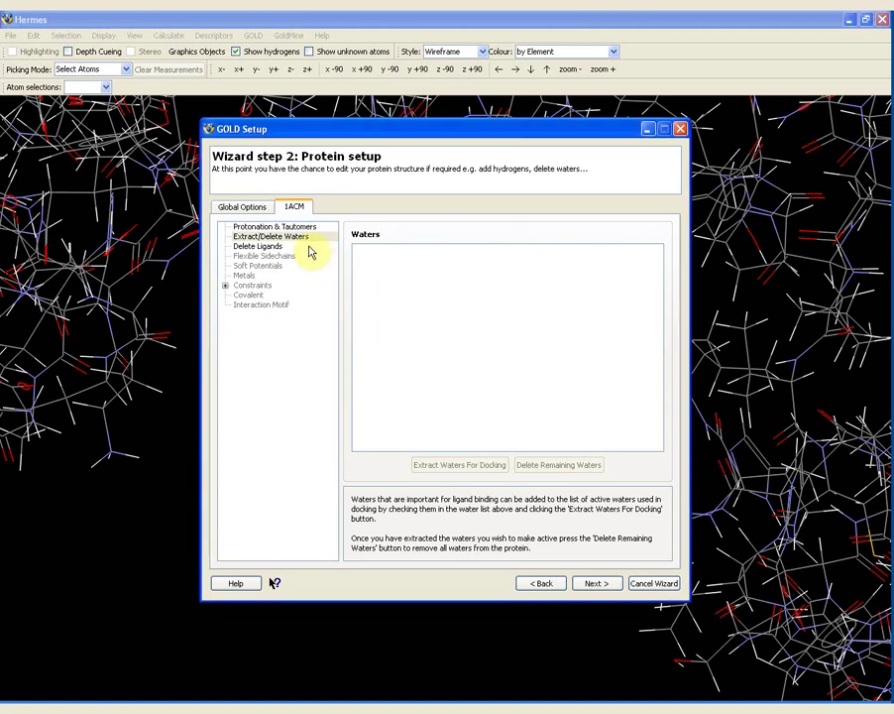
Extract and reload ligand A from 1ACM, saving it as the Mol2 file ligand_1acm.
left_click(286, 246)
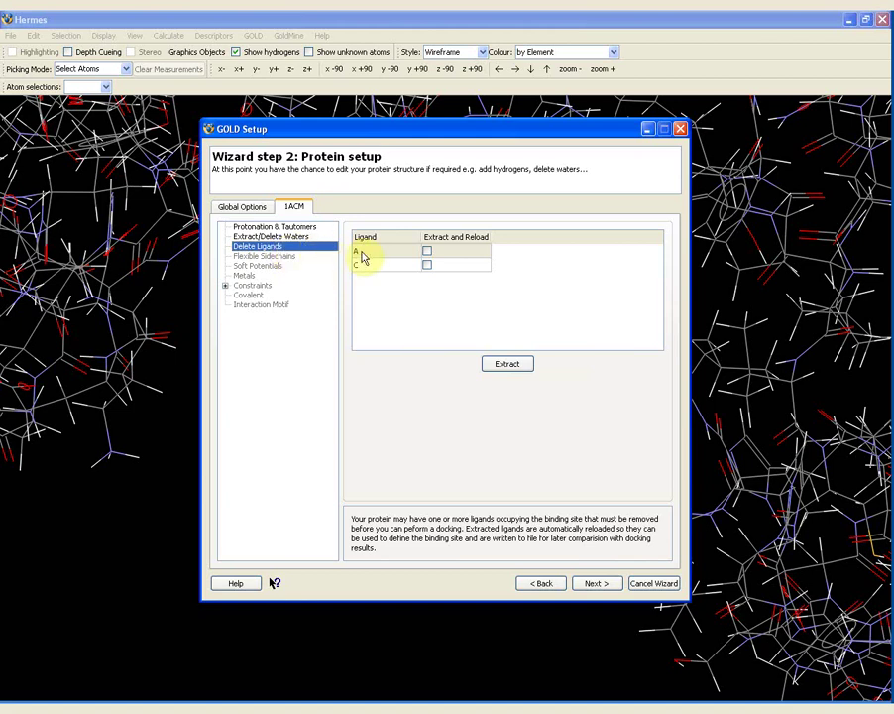
left_click(428, 252)
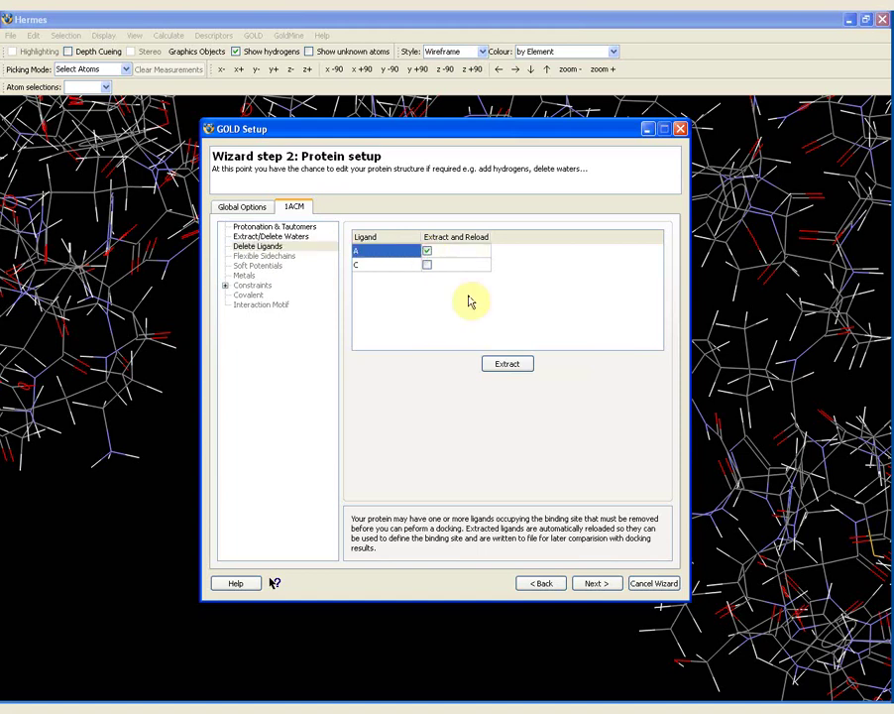
left_click(509, 366)
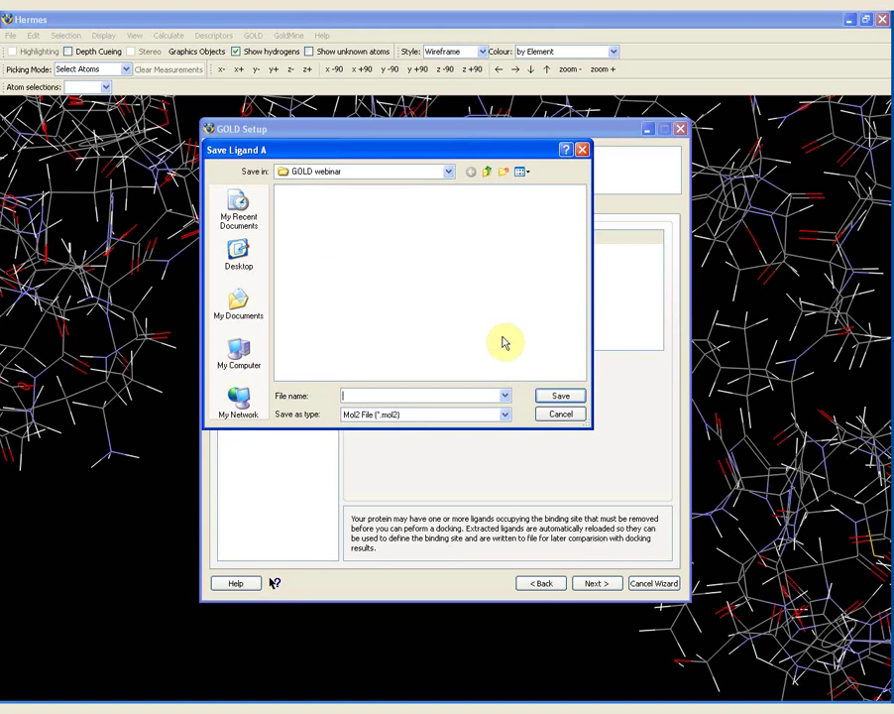
type("lig")
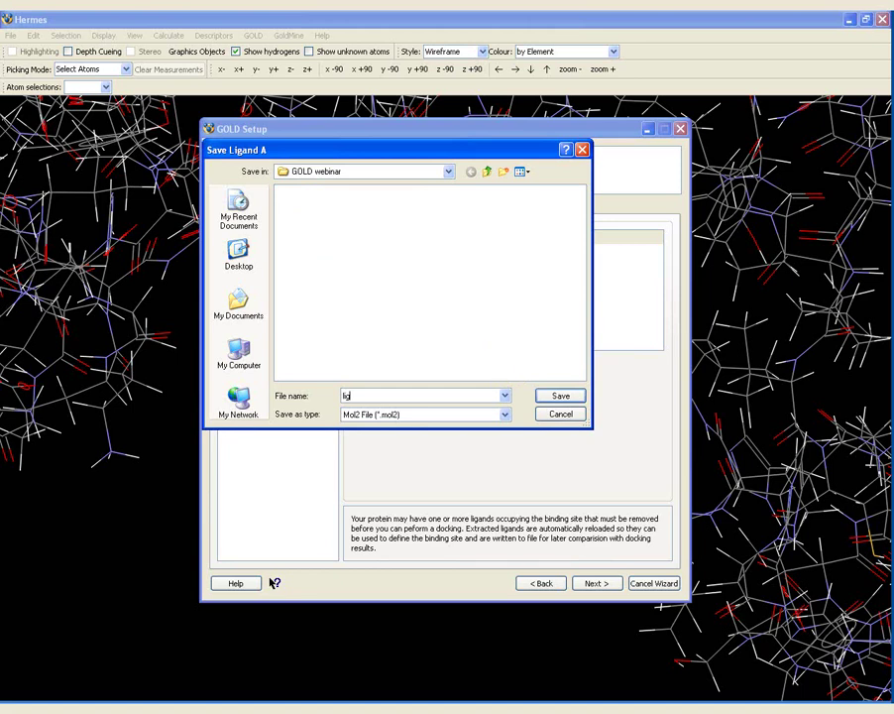
type("and_1acm")
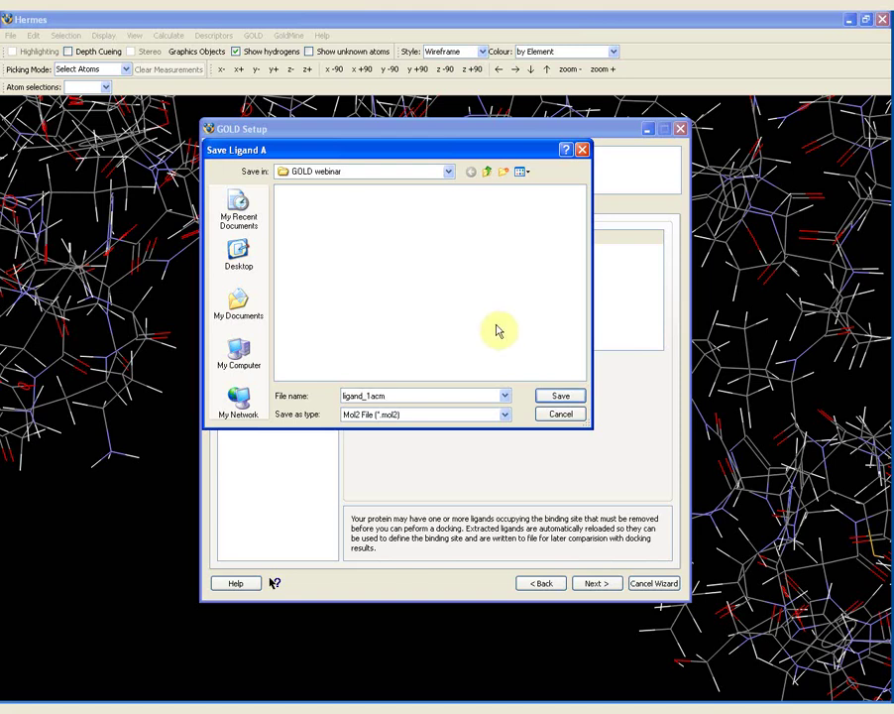
left_click(558, 396)
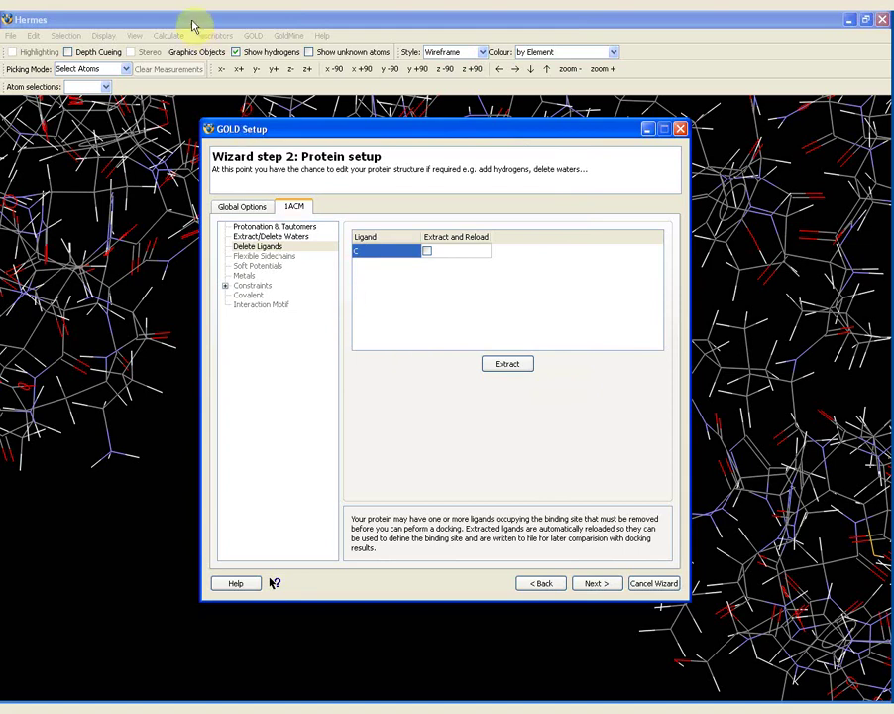
Show the Protein Explorer and move the GOLD Setup dialog aside to uncover the structure view.
left_click(193, 22)
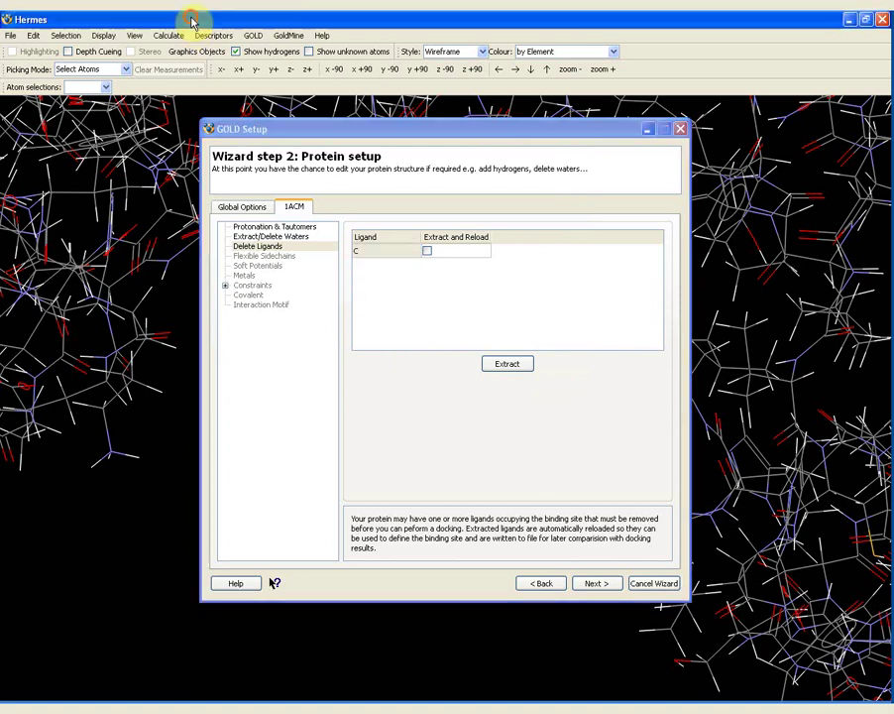
left_click(134, 36)
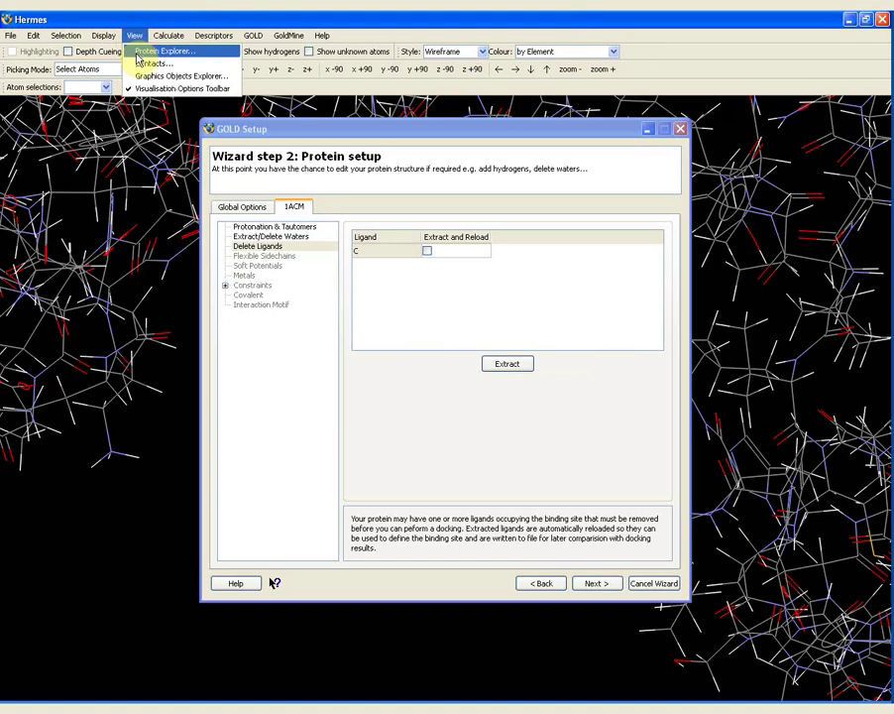
left_click(139, 53)
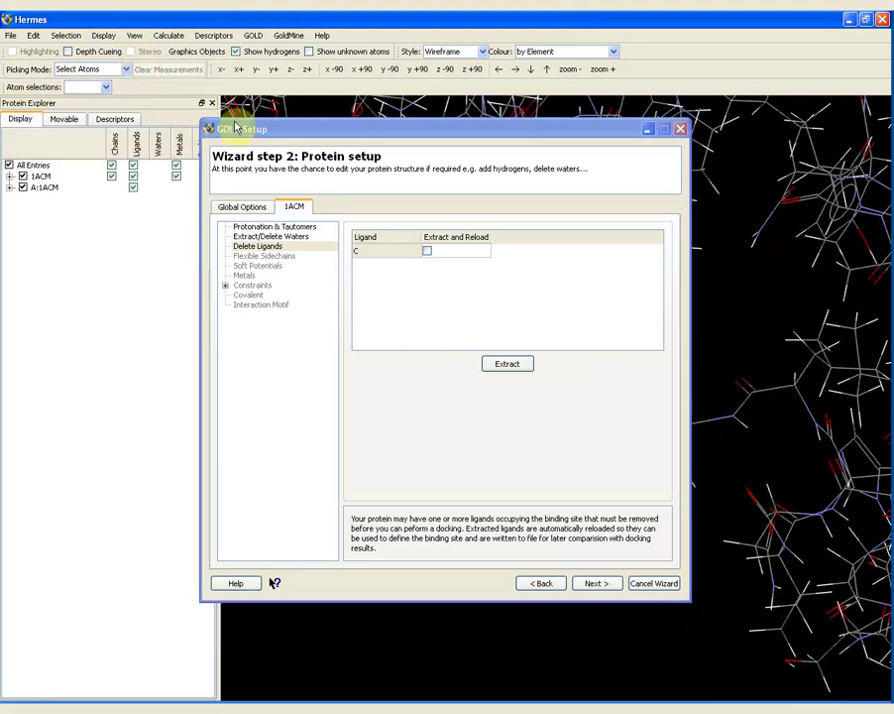
left_click_drag(256, 132, 516, 550)
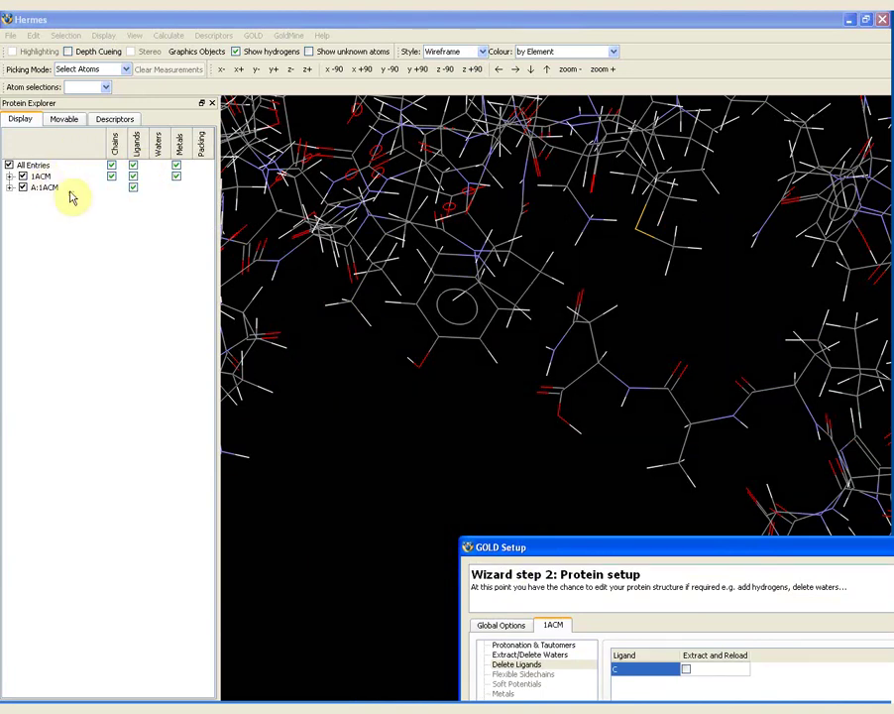
Examine where the extracted ligand A:1ACM sits in the protein by toggling the visibility of the 1ACM and A:1ACM entries.
scroll(323, 241, "down", 2)
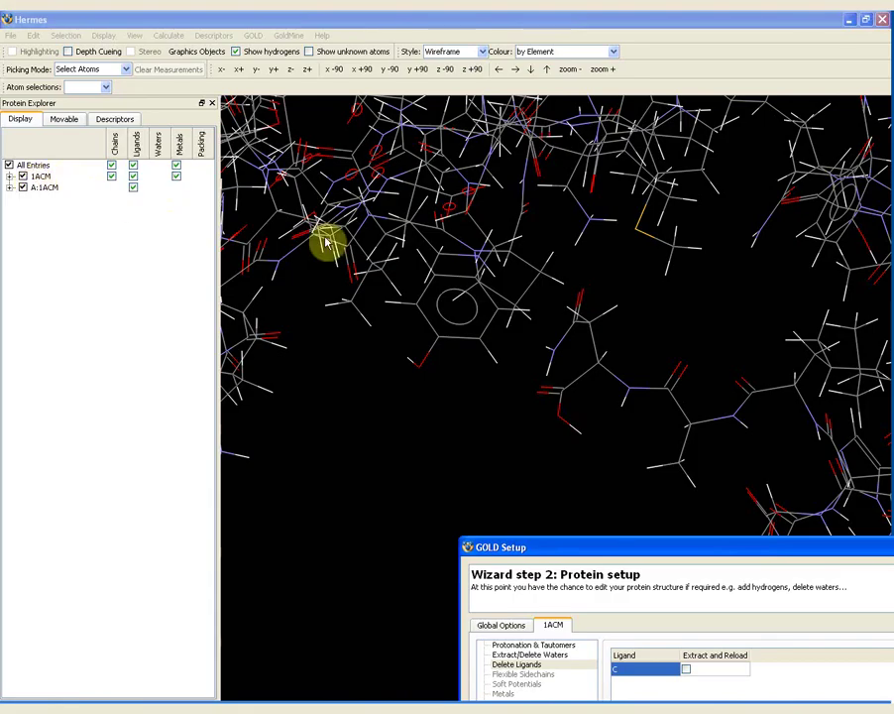
scroll(311, 364, "down", 4)
scroll(430, 290, "down", 3)
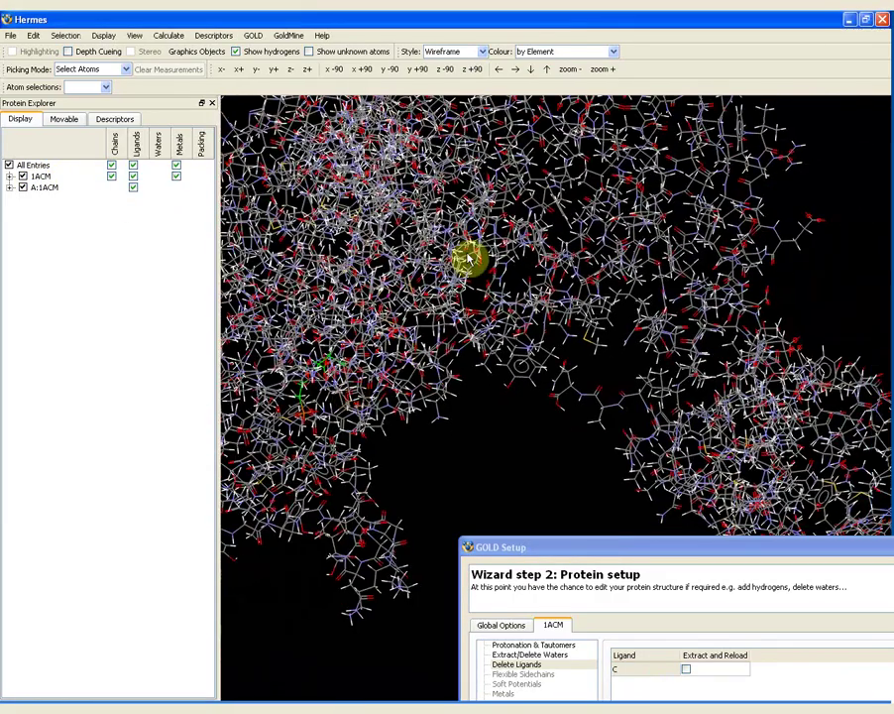
left_click_drag(390, 430, 262, 282)
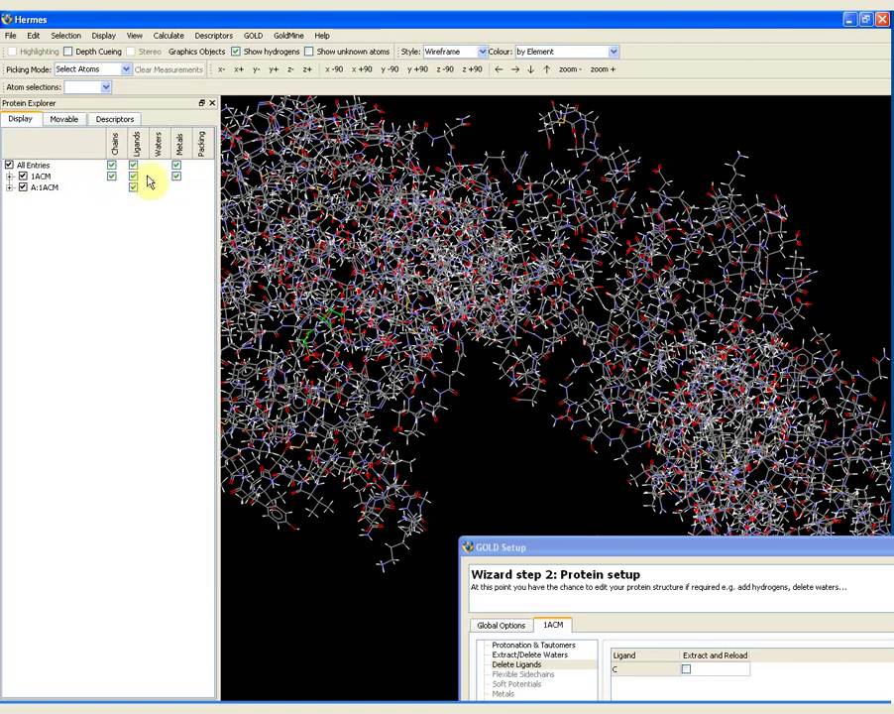
left_click(23, 177)
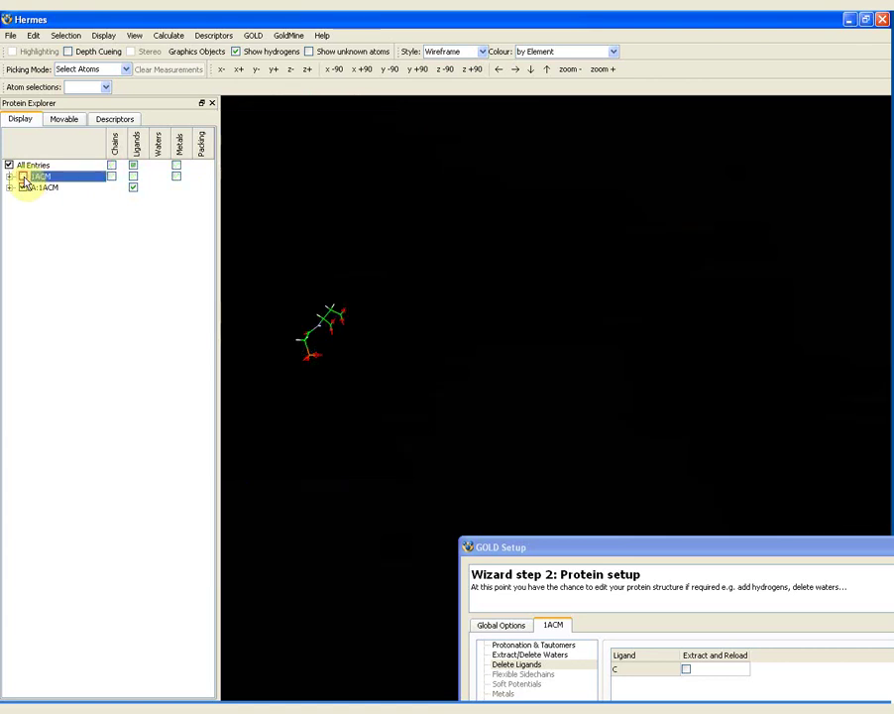
left_click(23, 177)
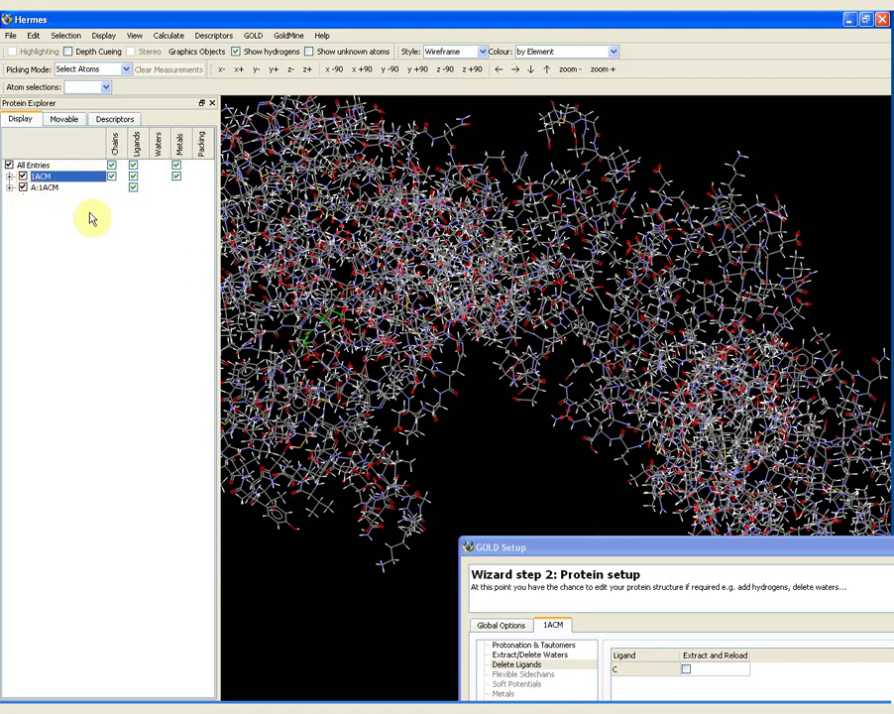
left_click(23, 187)
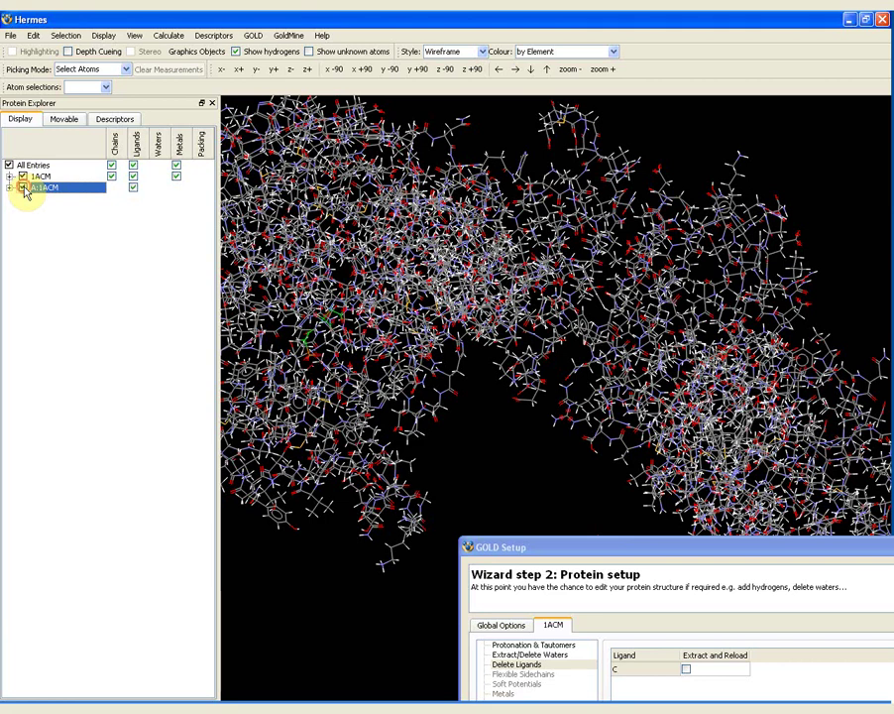
left_click(23, 187)
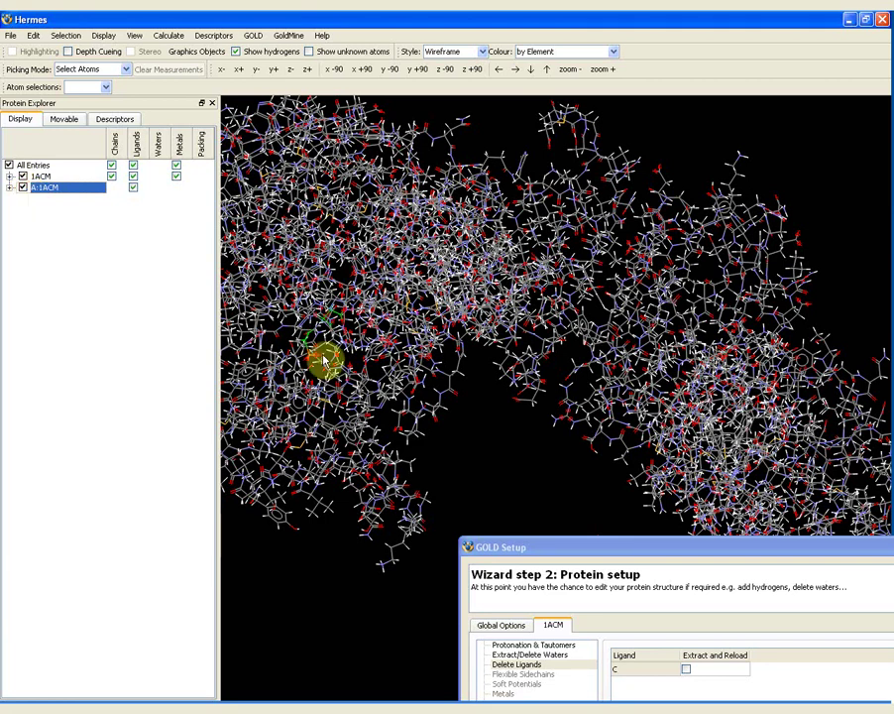
Advance to the binding site definition and define the site by the extracted reference ligand A, A:1ACM.
left_click_drag(602, 547, 404, 147)
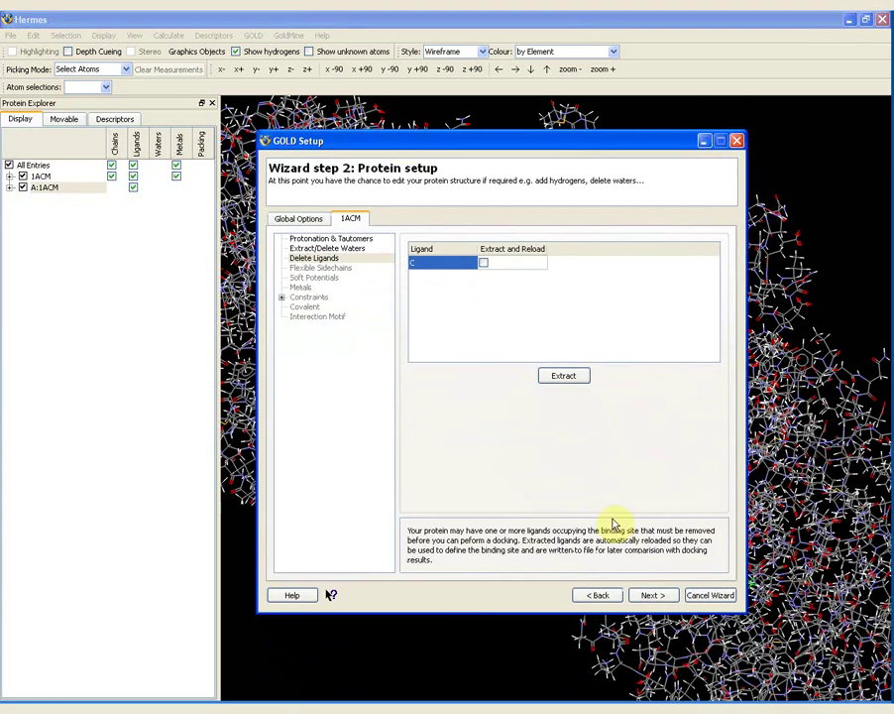
left_click(649, 595)
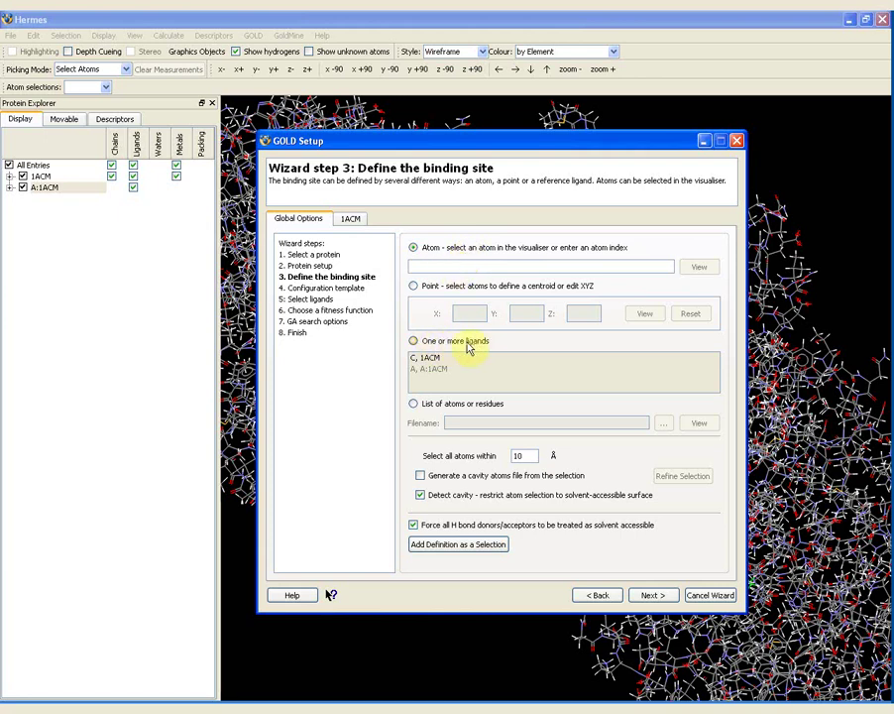
left_click(414, 342)
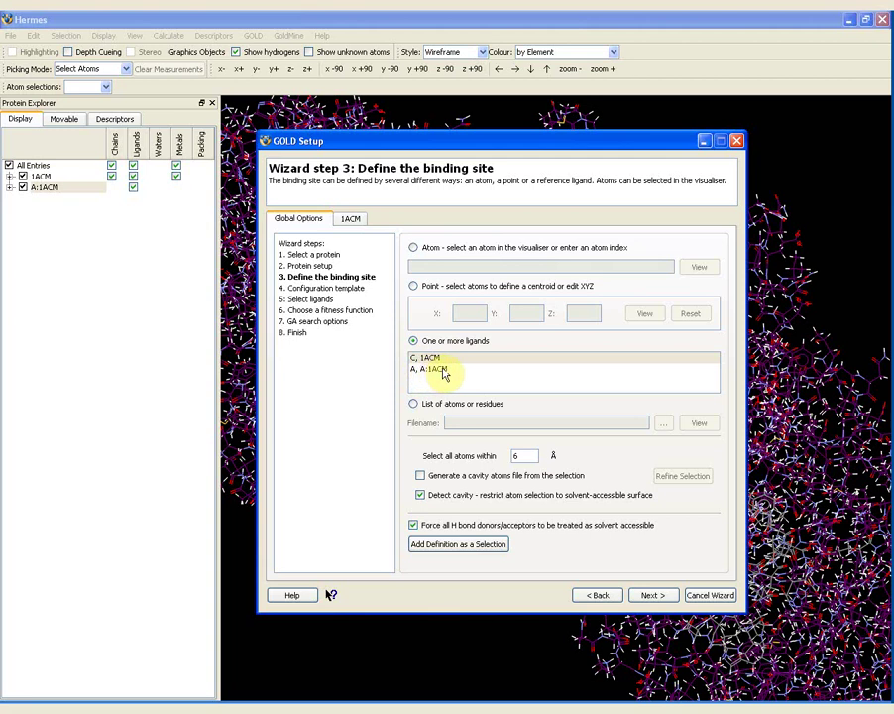
left_click(444, 370)
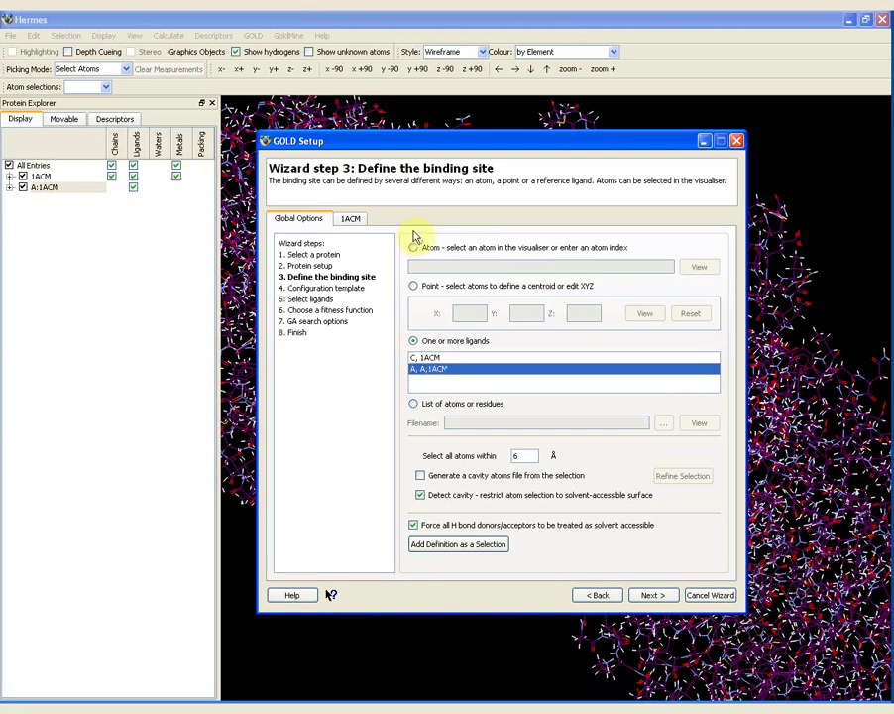
Examine the atoms selected for the binding site around ligand A:1ACM in the structure view.
left_click_drag(404, 133, 662, 331)
mouse_move(471, 413)
left_mouse_down()
mouse_move(475, 362)
mouse_move(471, 395)
left_mouse_up()
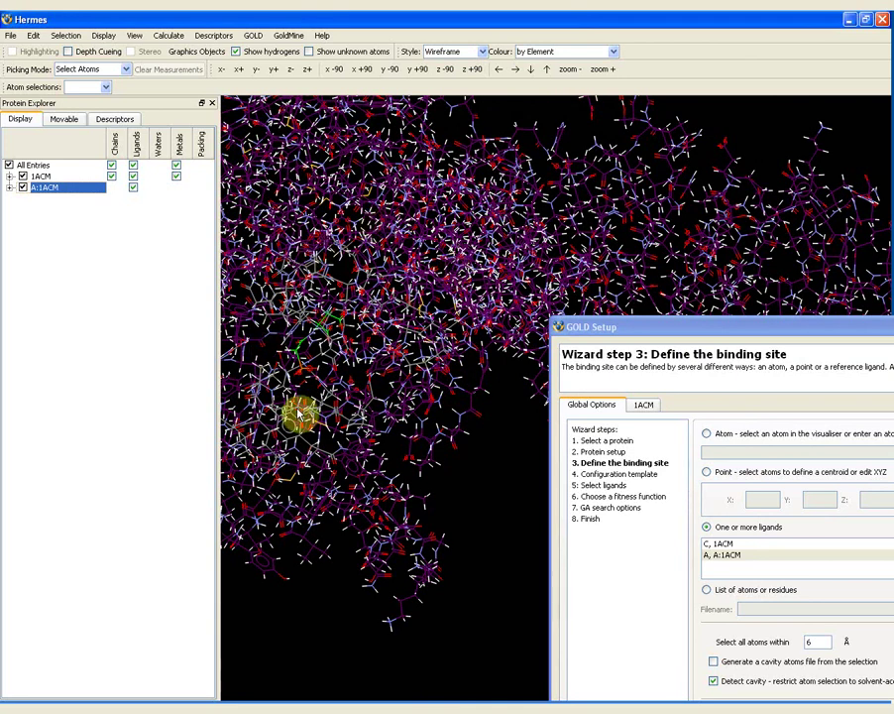
left_click_drag(295, 418, 285, 359)
left_click_drag(599, 326, 337, 166)
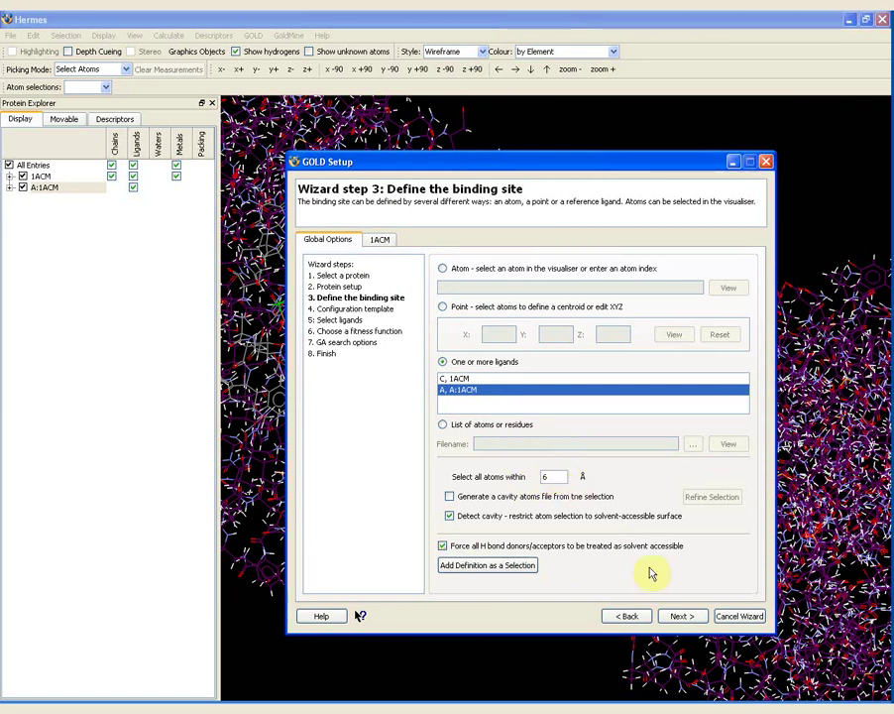
Continue without a configuration template and add ligand_1acm.mol2 from the GOLD webinar desktop folder as the ligand to dock.
left_click(680, 616)
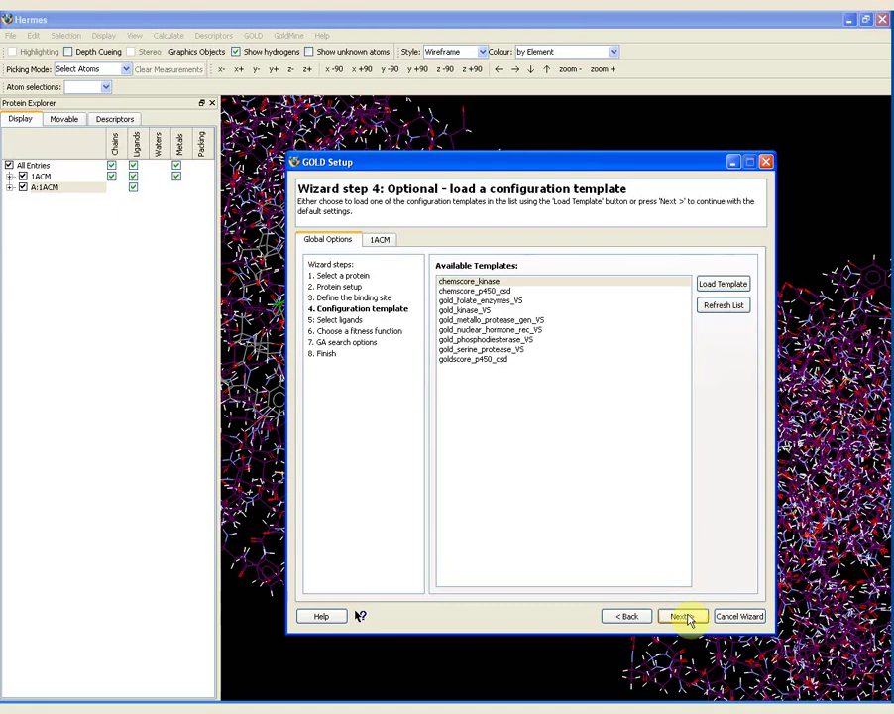
left_click(683, 616)
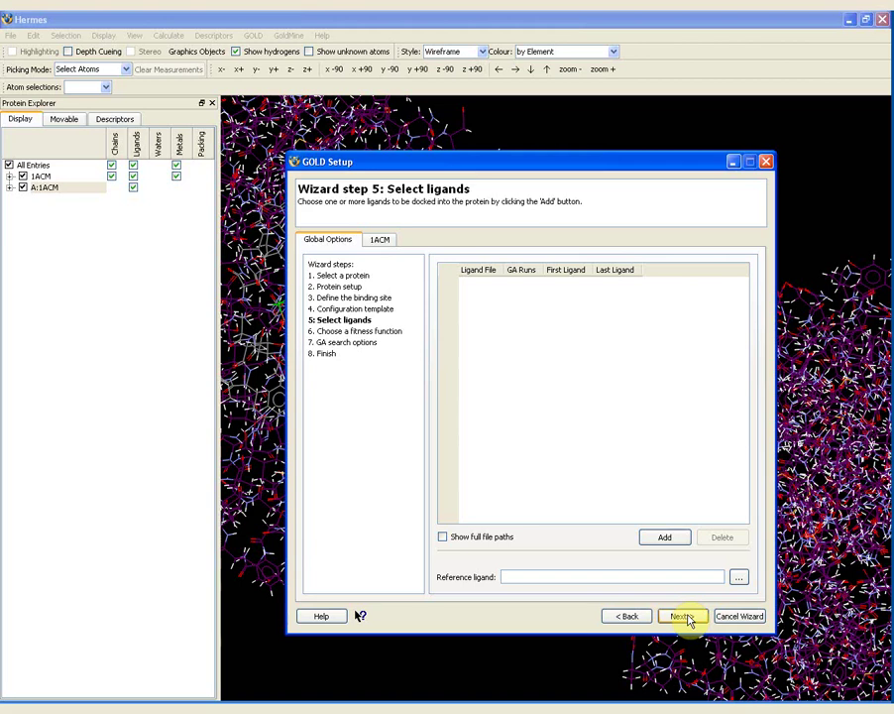
left_click(670, 539)
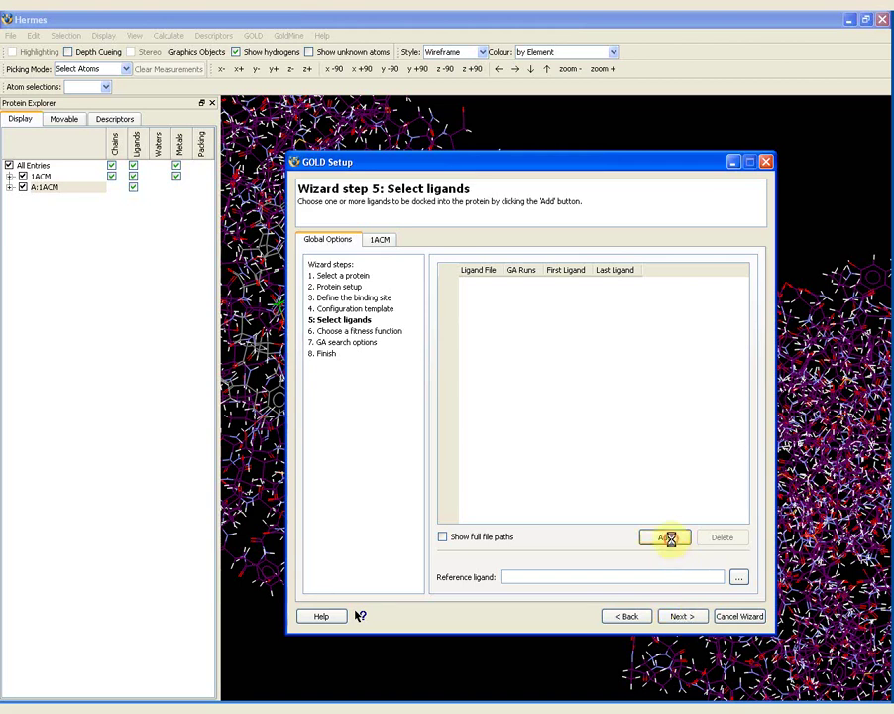
left_click(248, 255)
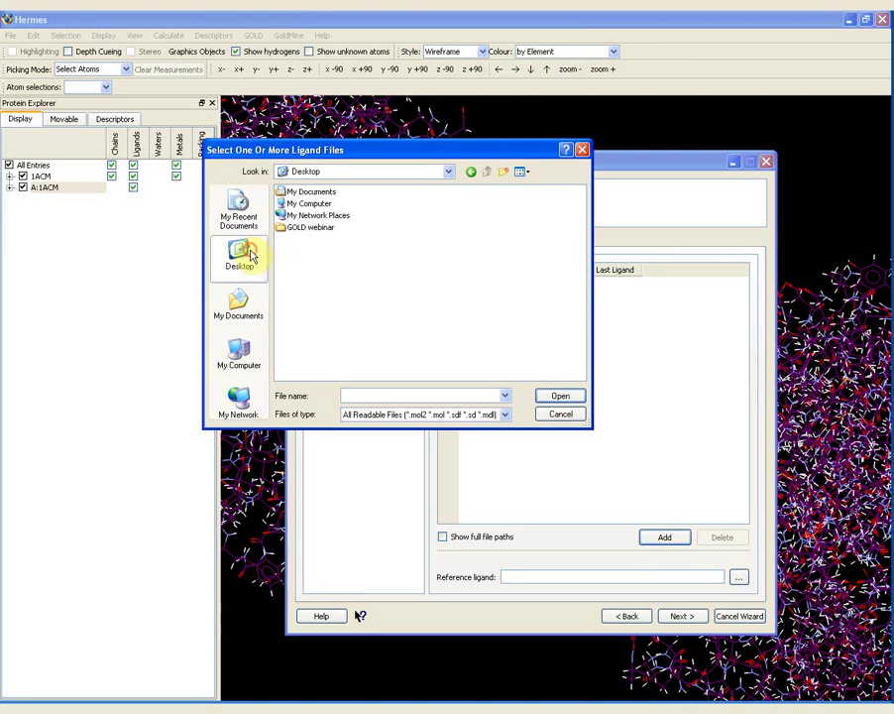
double_click(311, 230)
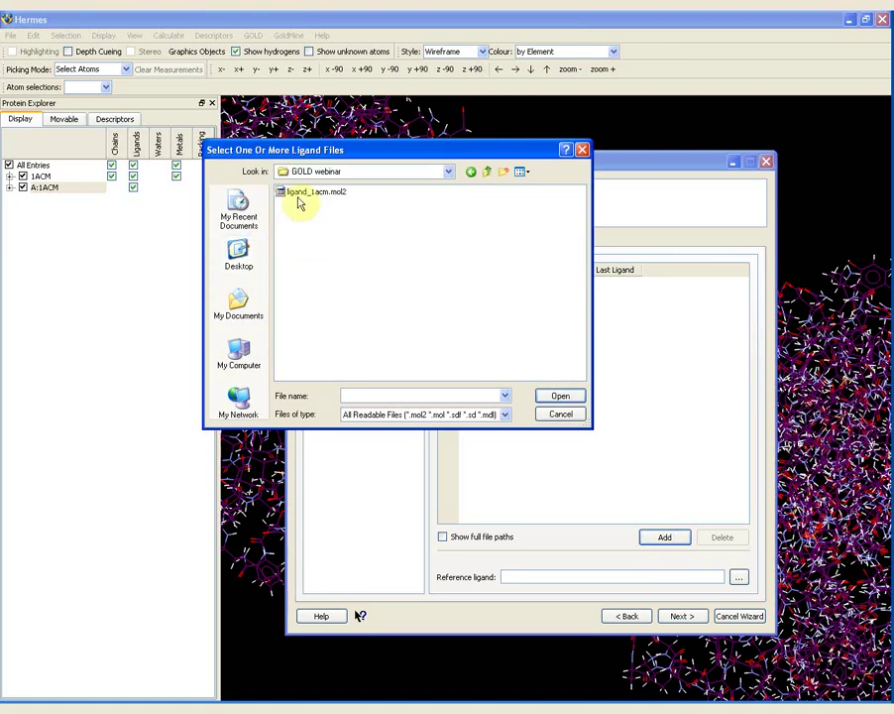
left_click(327, 196)
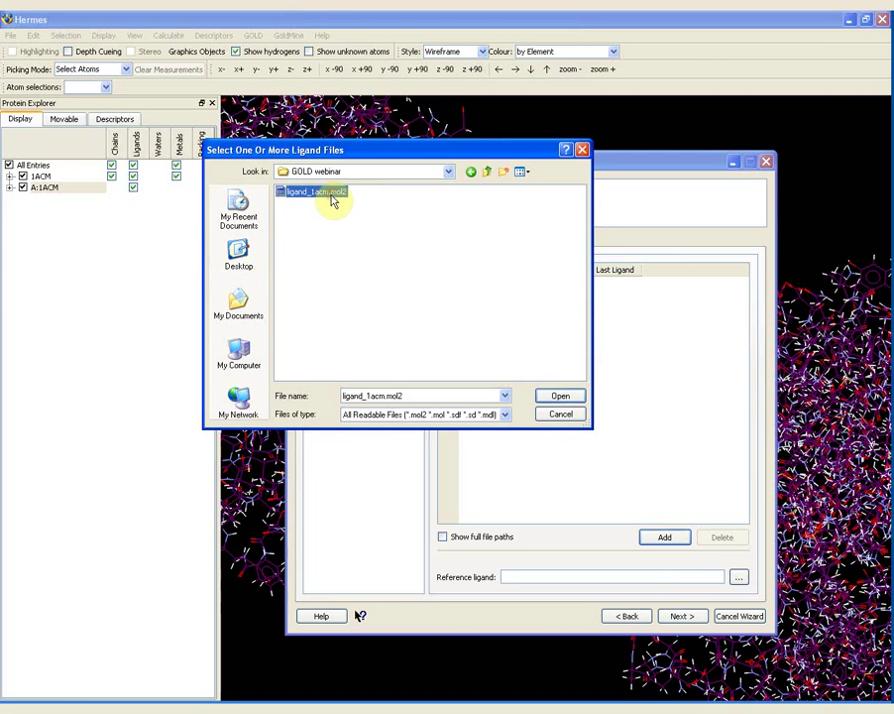
left_click(559, 394)
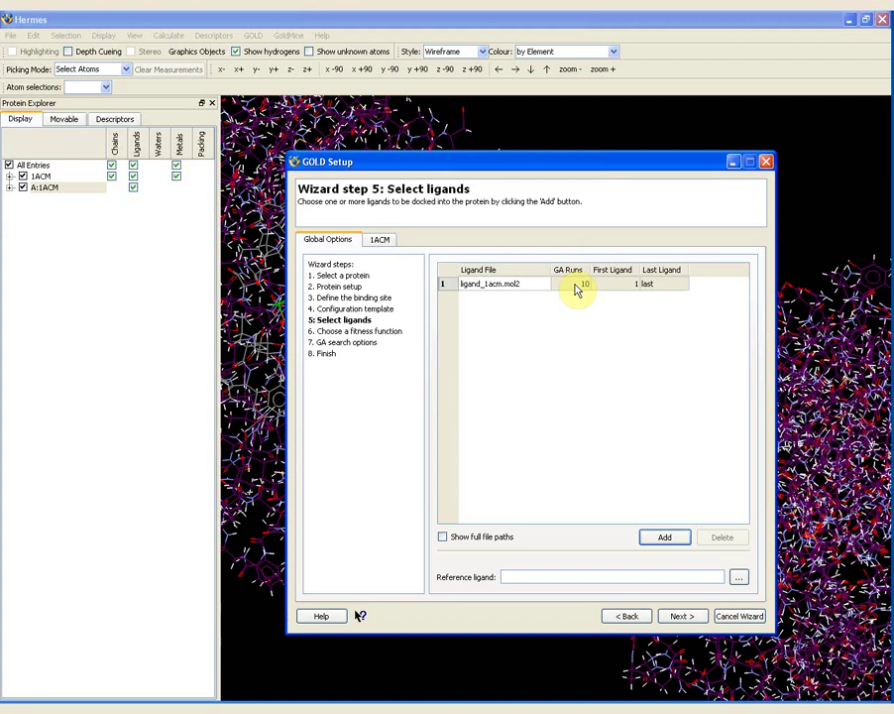
Choose CHEMPLP as the docking scoring function in the fitness function stage.
left_click(681, 617)
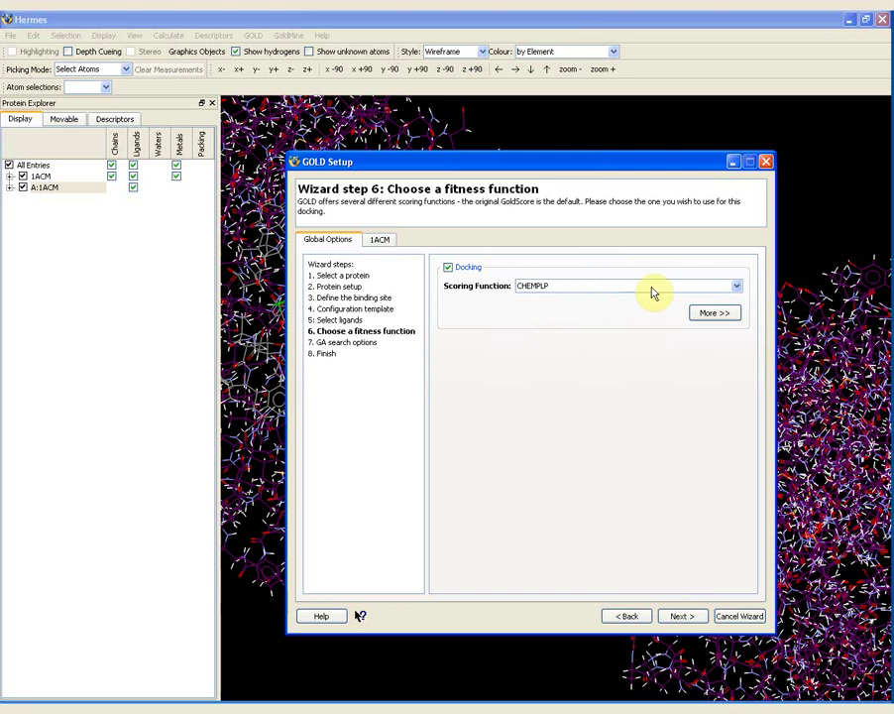
left_click(737, 288)
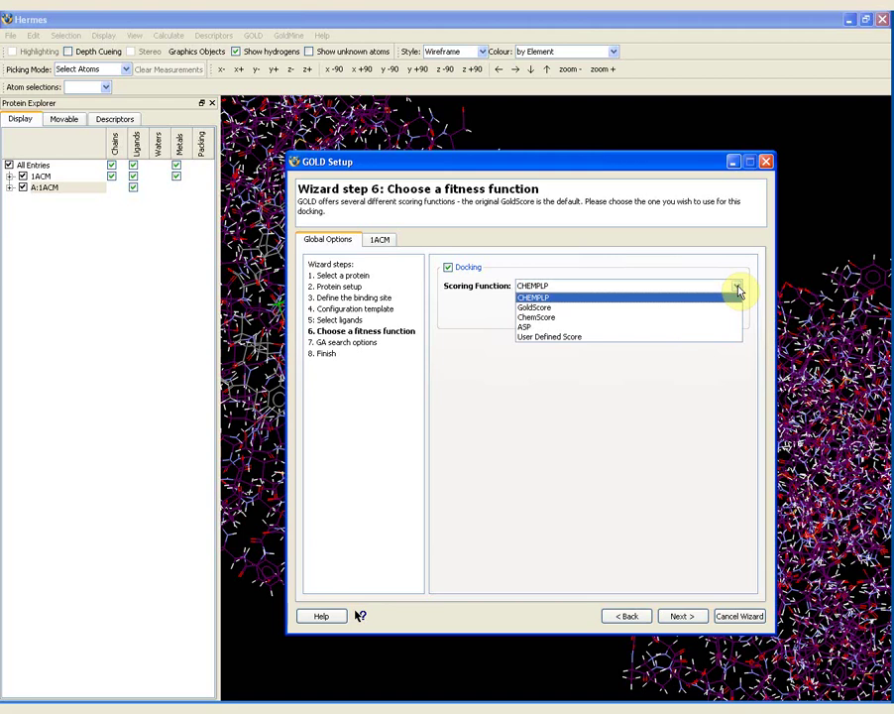
left_click(573, 300)
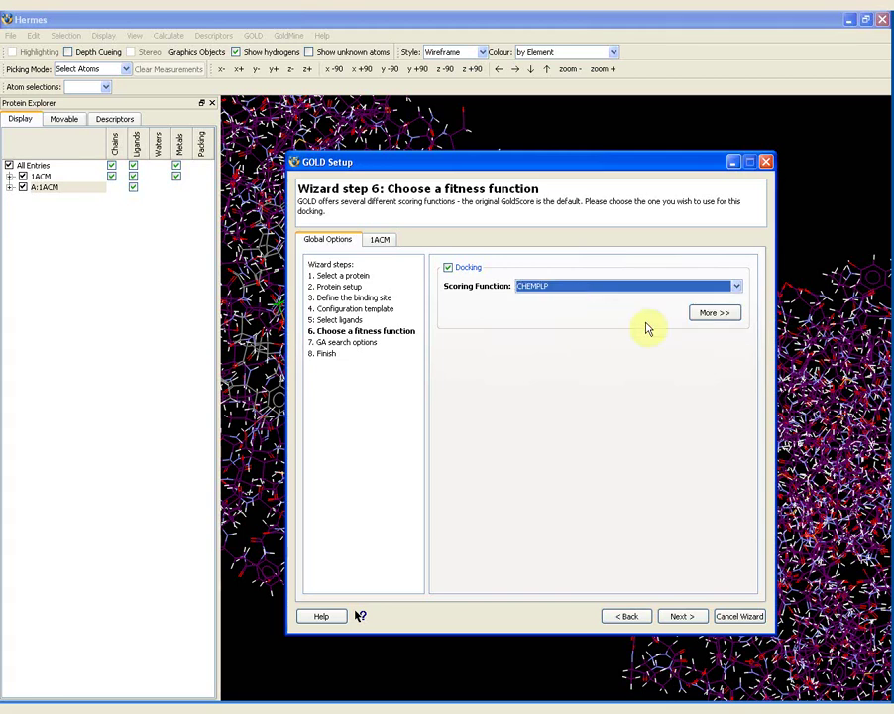
Expand the fitness function settings and review the early termination options for the GA runs.
left_click(712, 315)
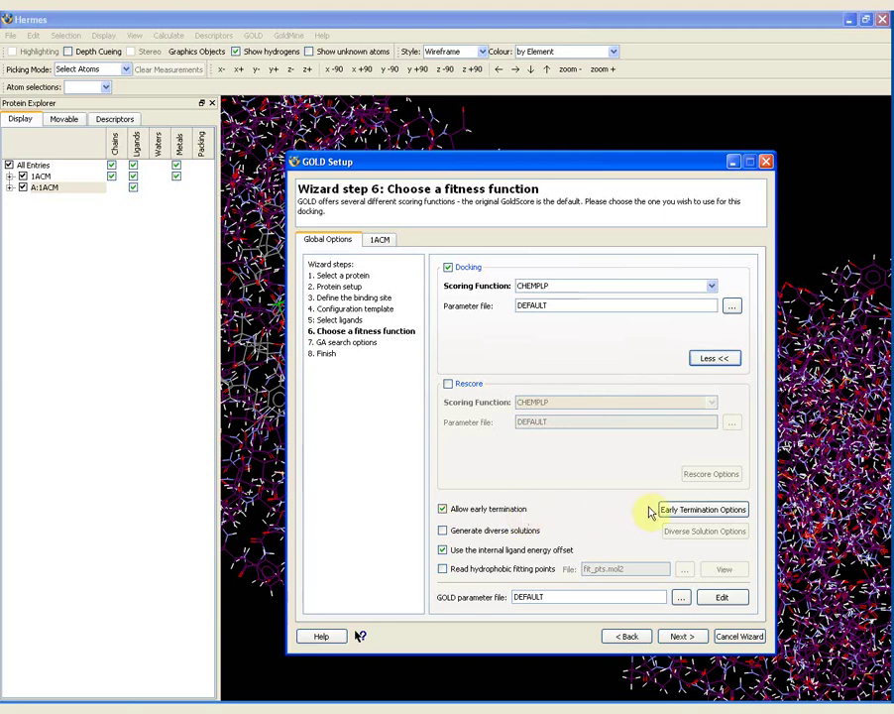
left_click(704, 513)
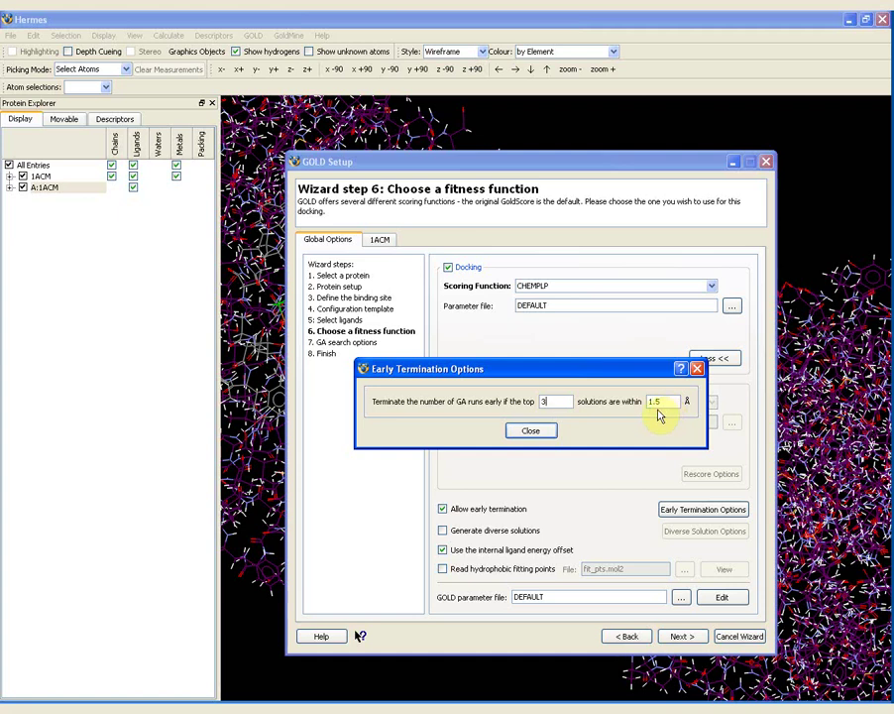
left_click(540, 436)
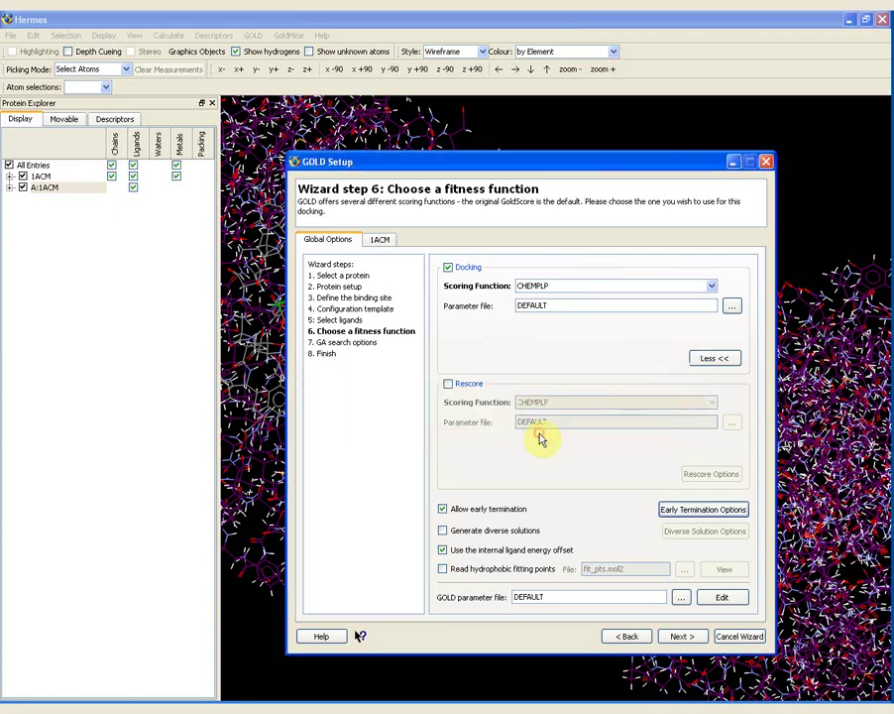
Accept the automatic genetic algorithm search settings at 100% efficiency and leave the wizard for the advanced configuration.
left_click(686, 636)
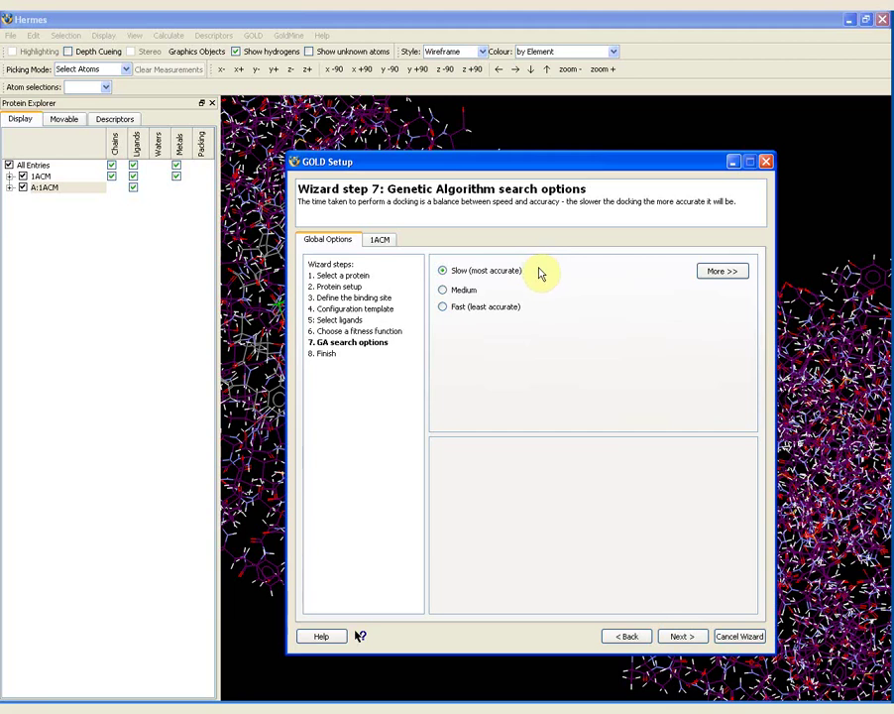
left_click(720, 272)
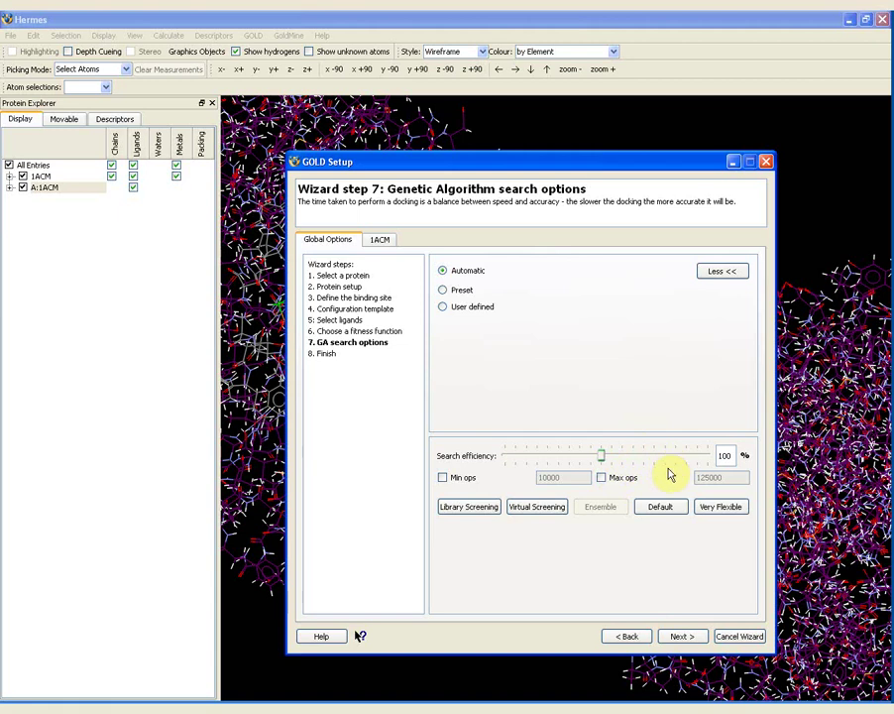
left_click(685, 636)
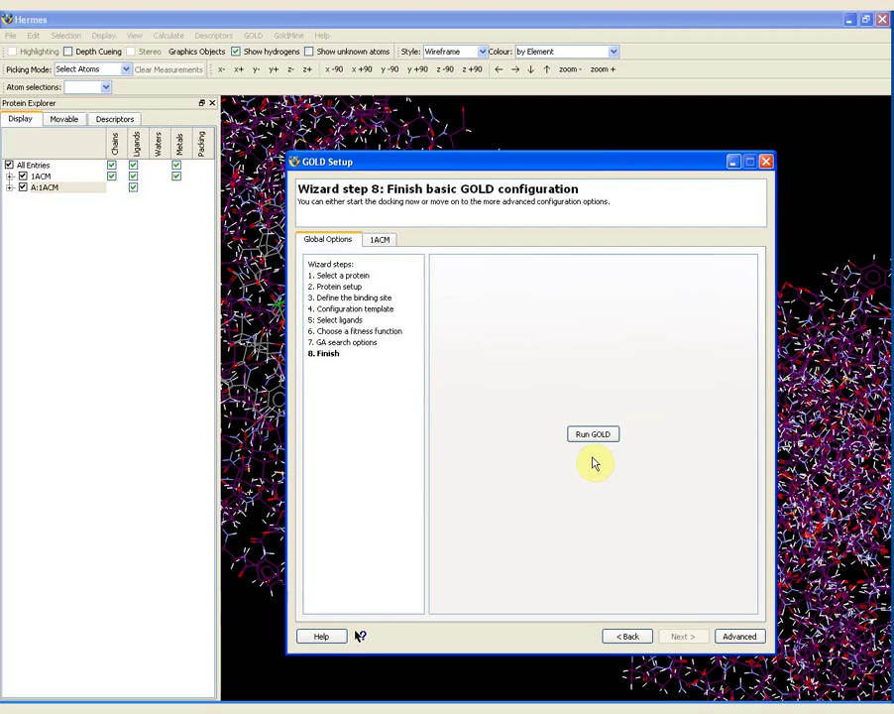
left_click(742, 637)
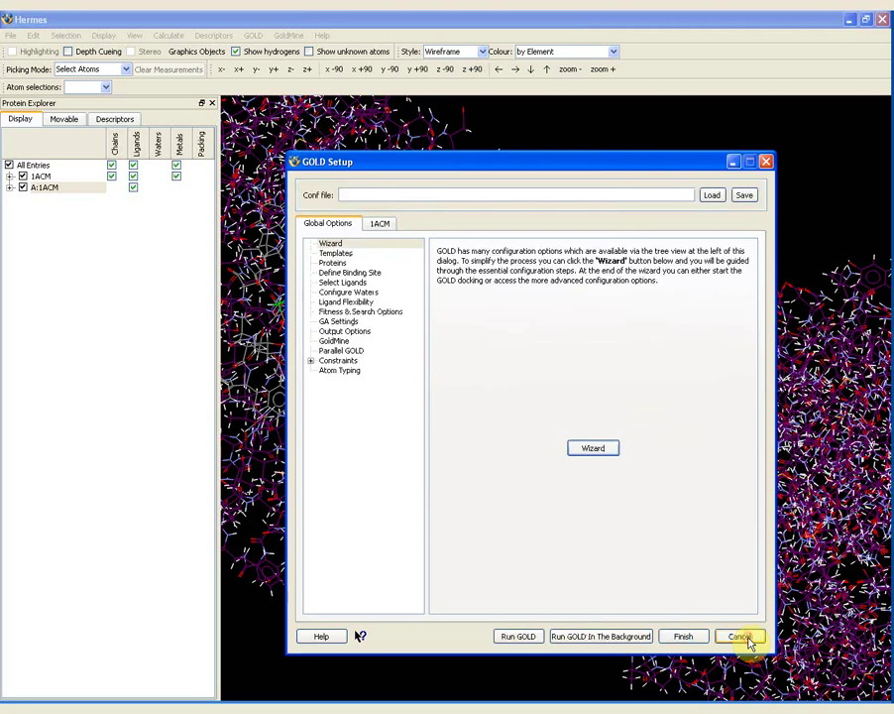
Set the docking output directory to the GOLD webinar folder on the desktop.
left_click(357, 332)
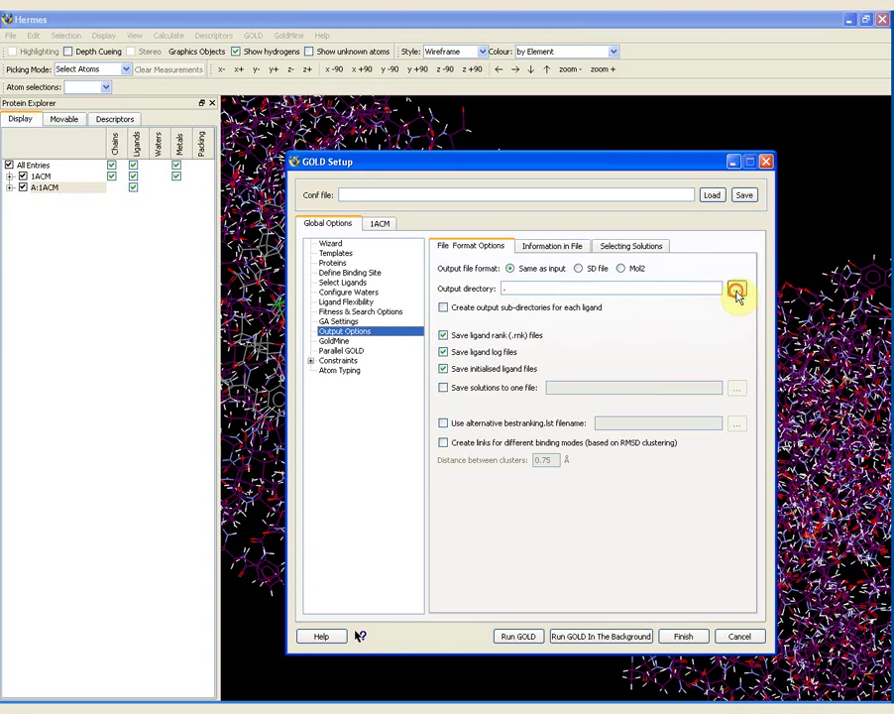
left_click(737, 290)
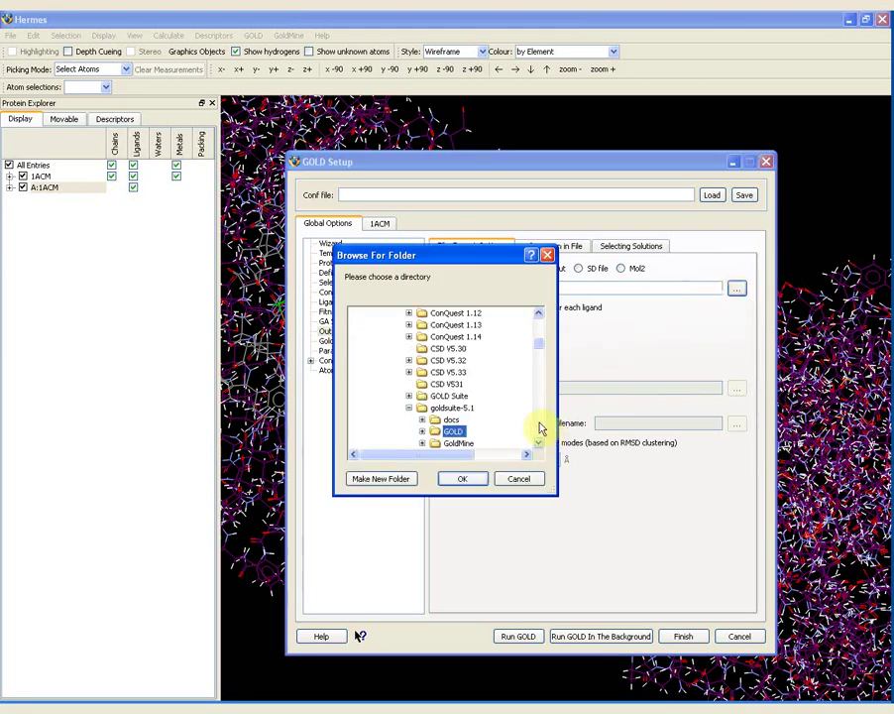
left_click_drag(539, 353, 539, 319)
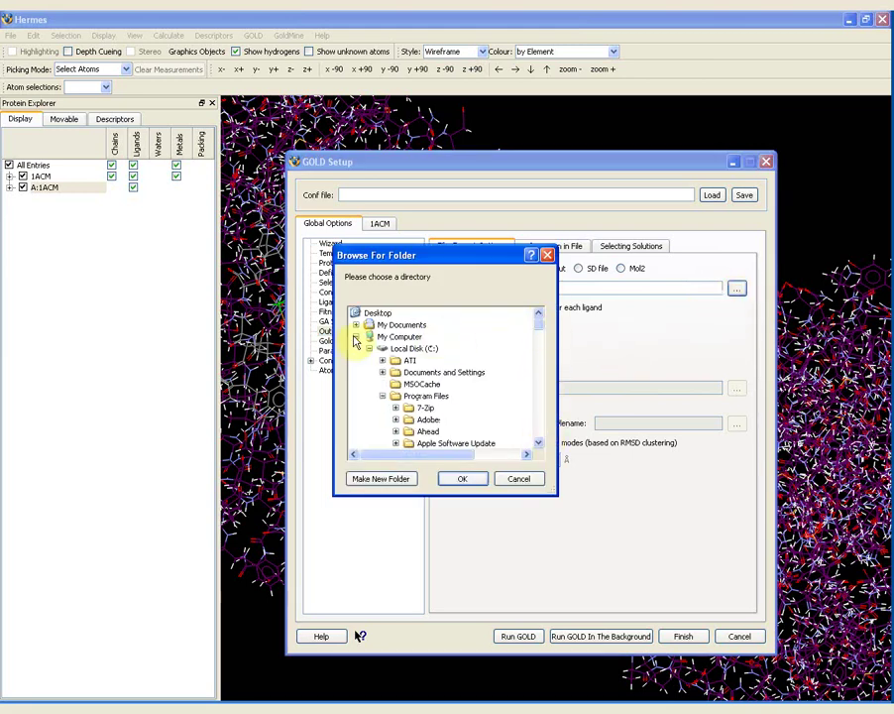
left_click(356, 337)
left_click(400, 359)
left_click(464, 480)
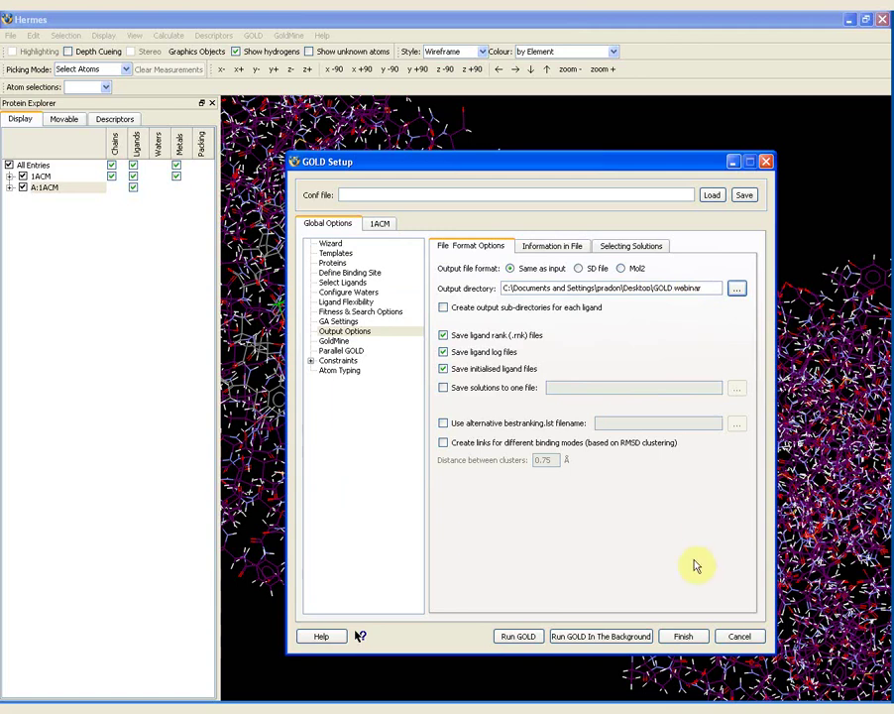
Run the GOLD docking, saving the configuration as gold.conf and the edited protein as 1ACM_protein.mol2.
left_click(518, 637)
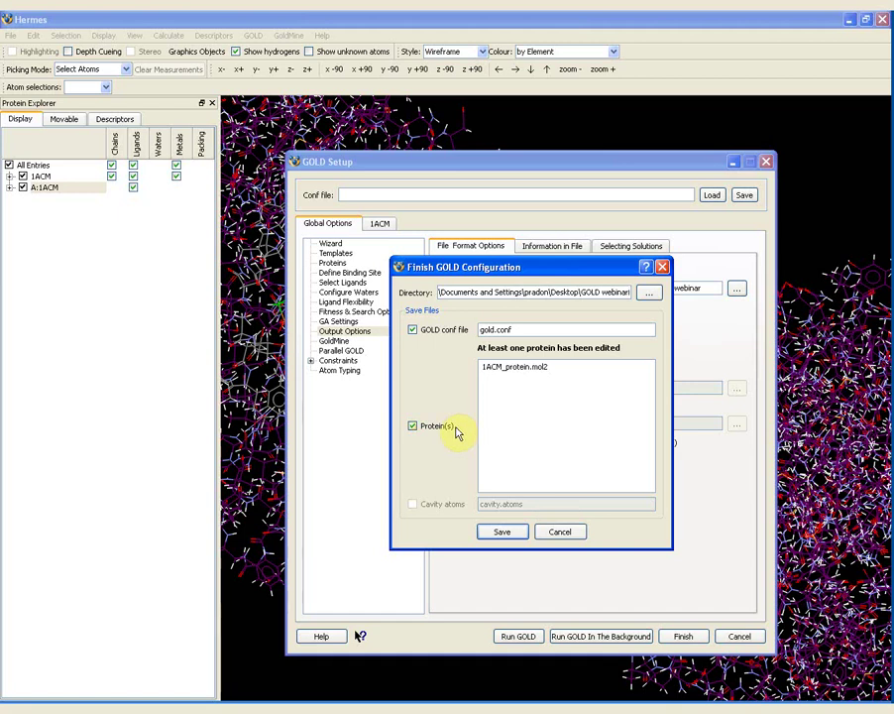
left_click(501, 533)
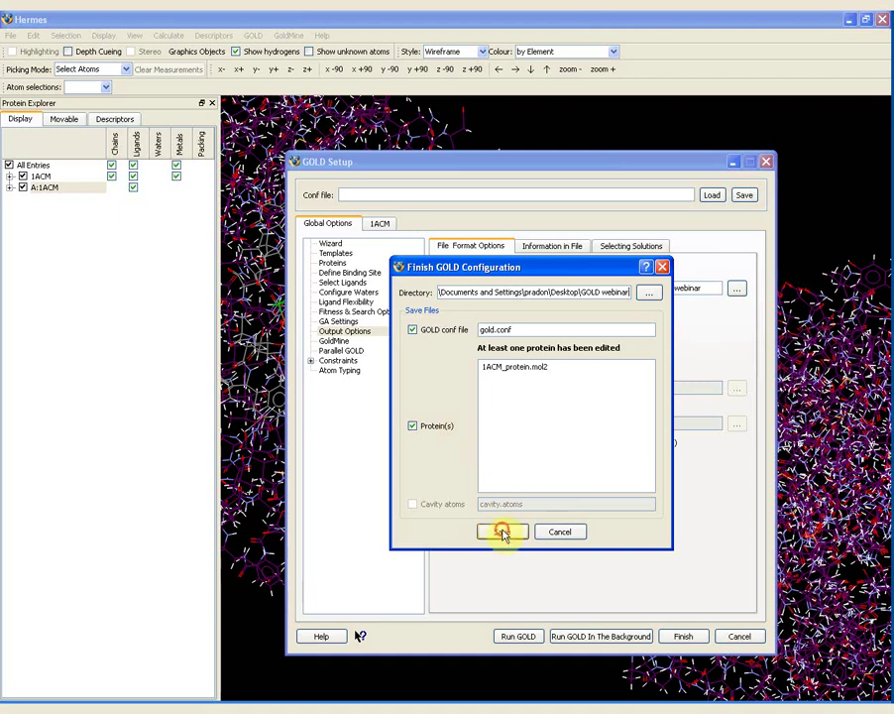
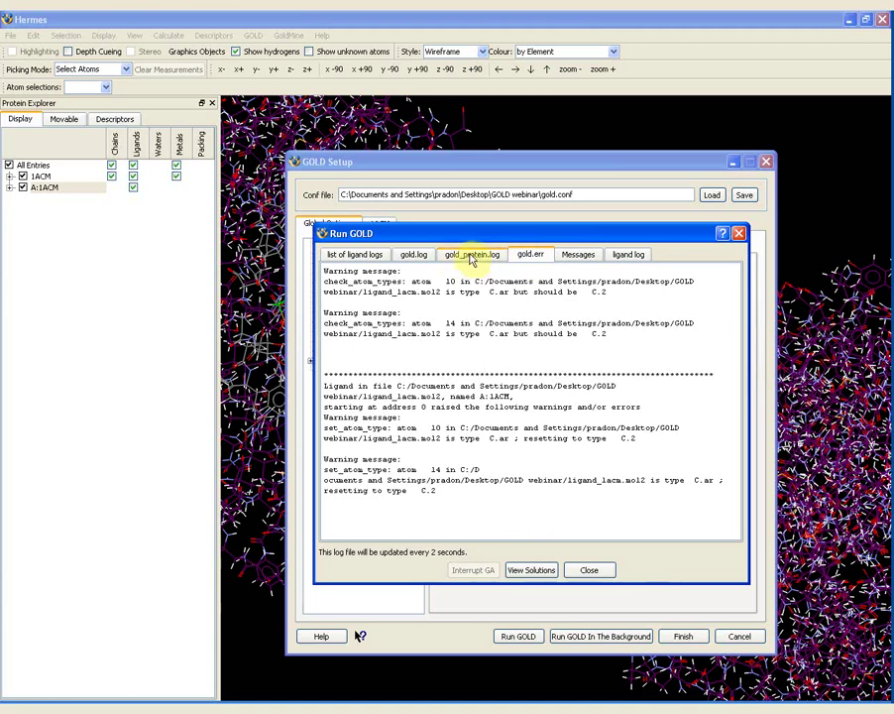
Check the protein, GOLD and ligand docking logs, and load the docking solutions for viewing.
left_click(464, 255)
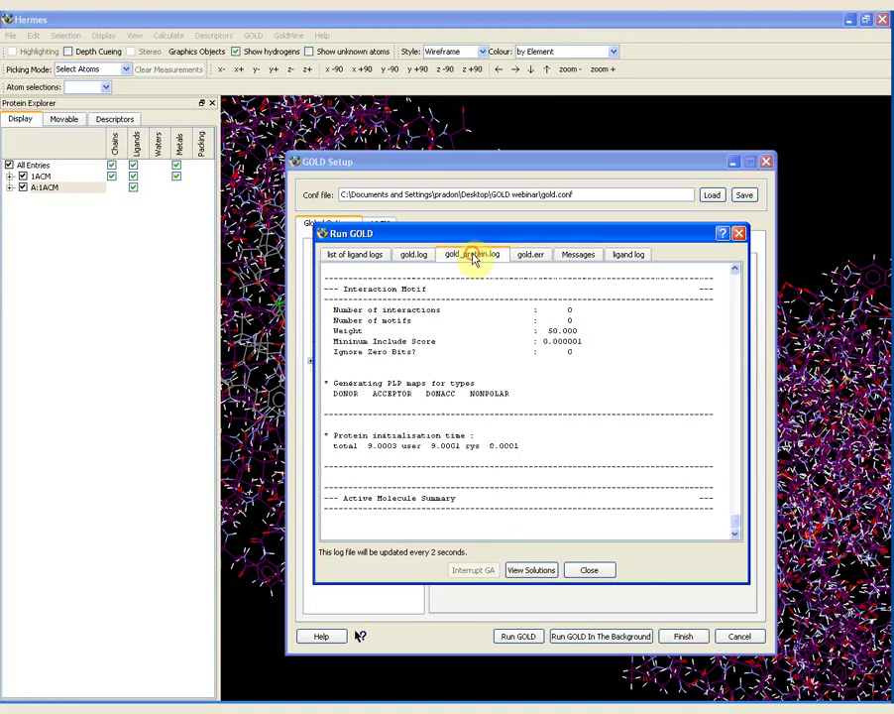
left_click(413, 255)
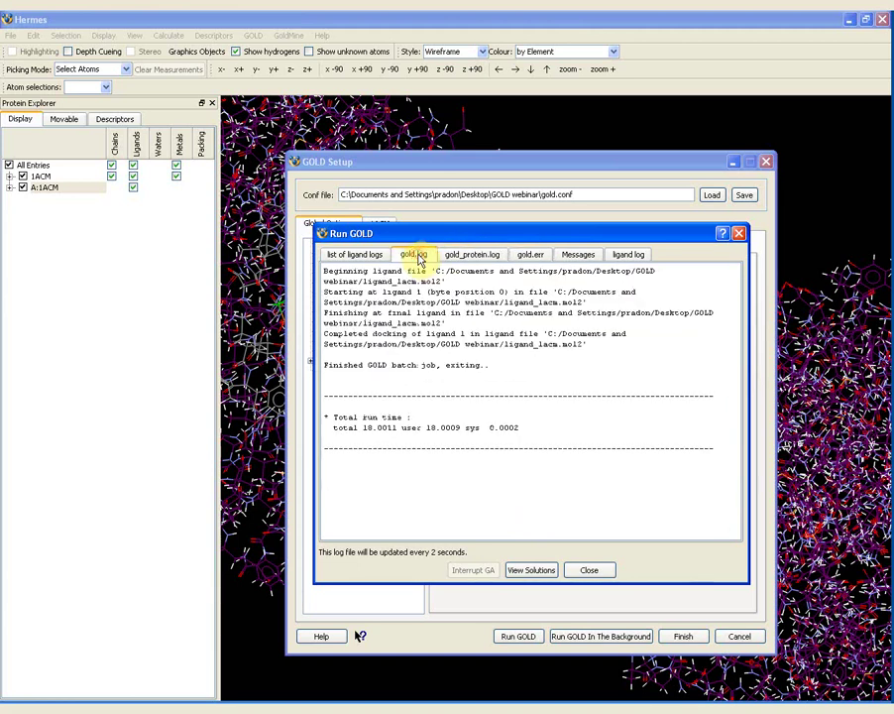
left_click(363, 256)
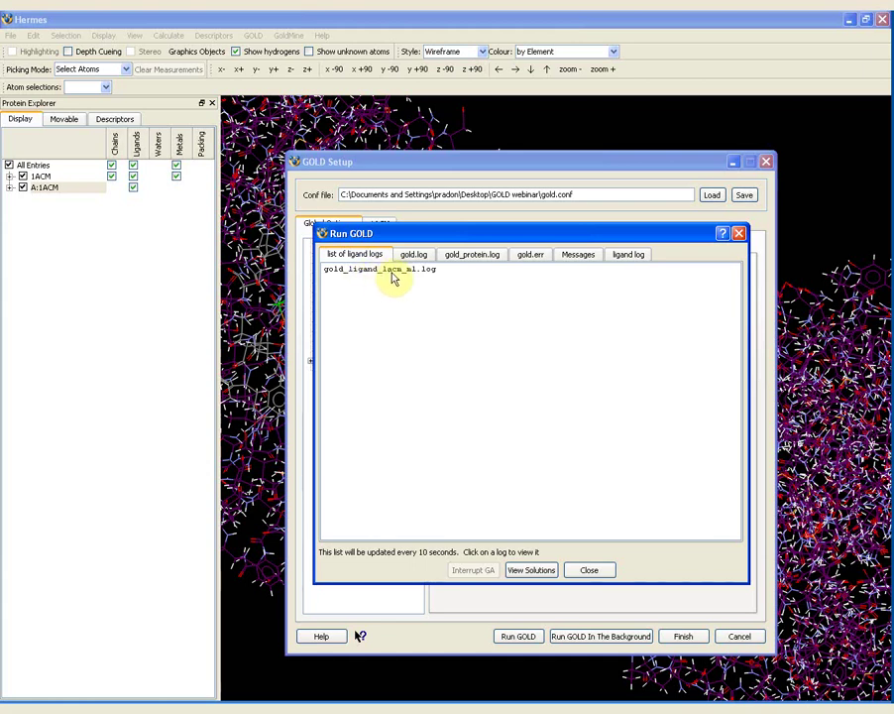
left_click(396, 271)
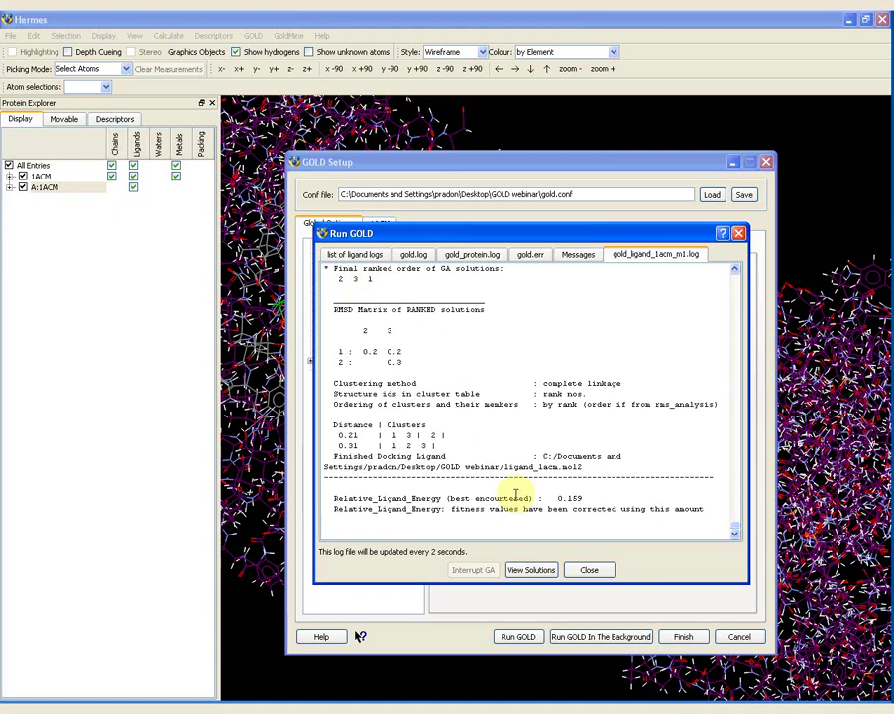
left_click(534, 569)
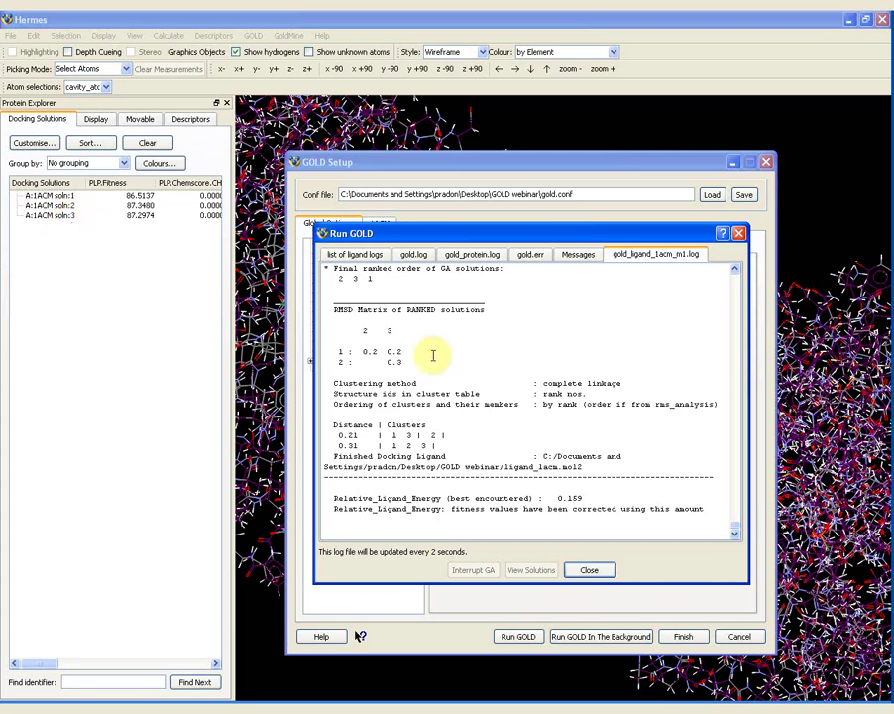
Close the finished GOLD run window and minimise GOLD Setup to expose the ligand in the 3D view.
left_click(589, 571)
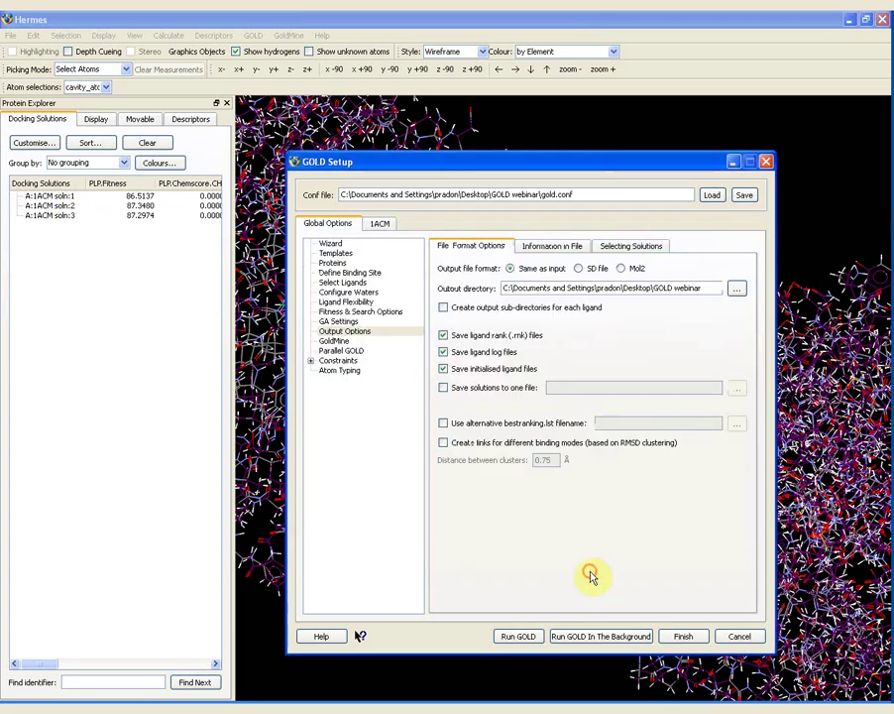
left_click(733, 160)
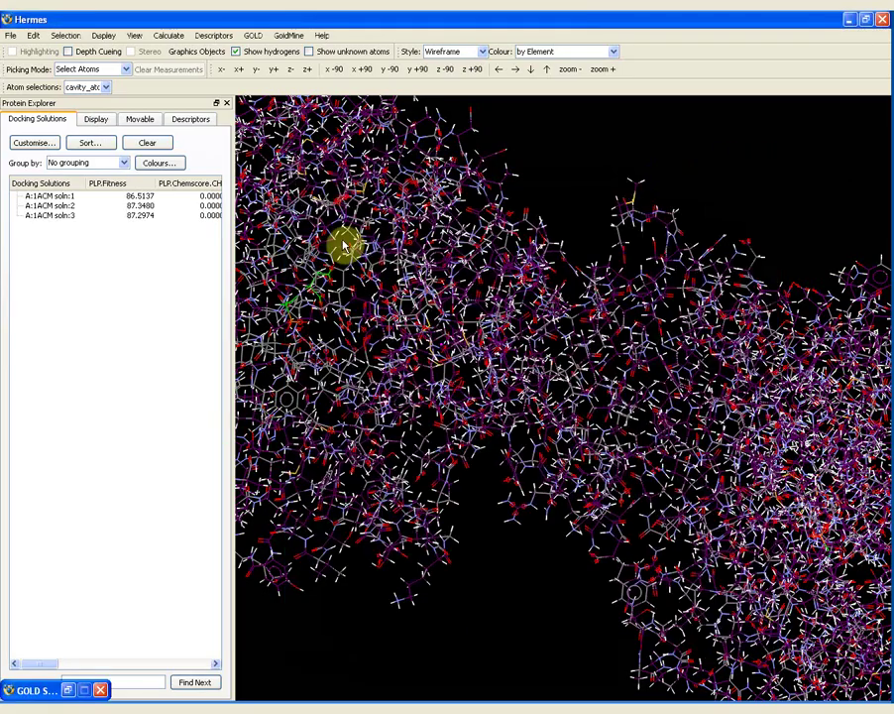
left_click_drag(305, 295, 281, 319)
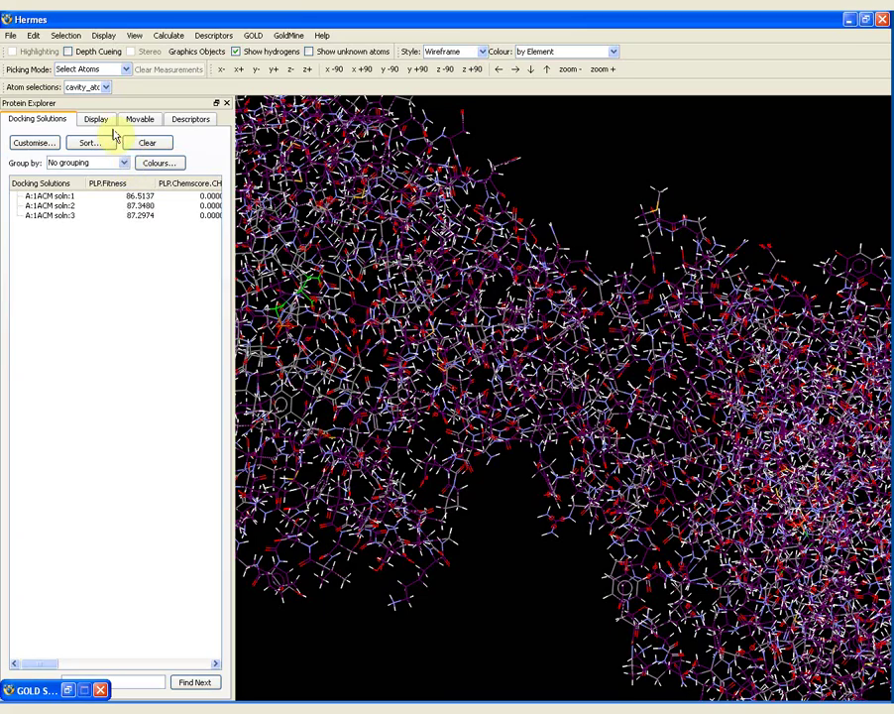
left_click_drag(256, 285, 489, 353)
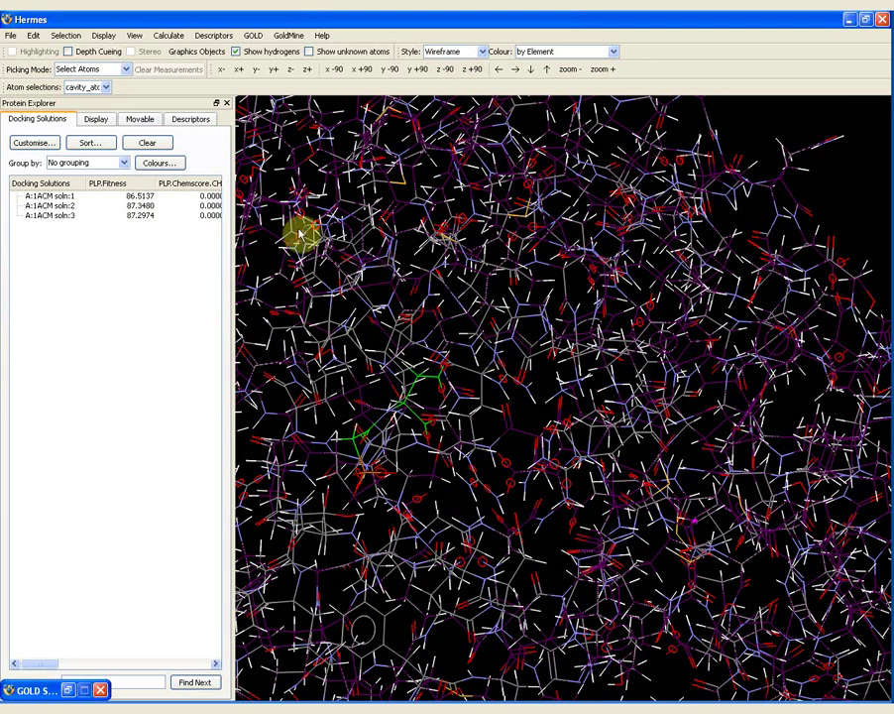
Colour the original A:1ACM ligand yellow to distinguish it from the docked poses.
left_click(107, 124)
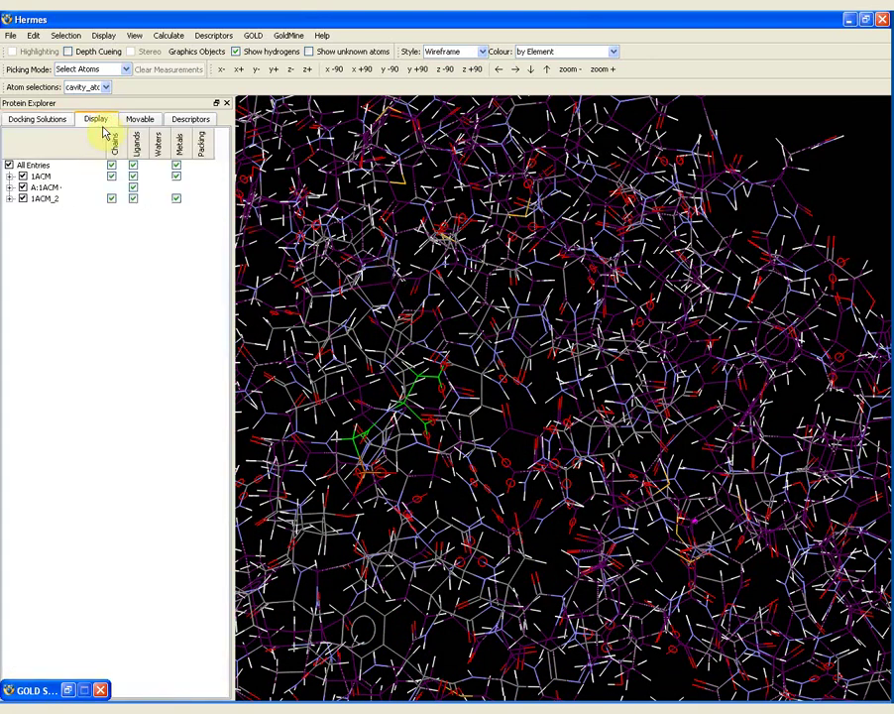
left_click(49, 190)
right_click(49, 190)
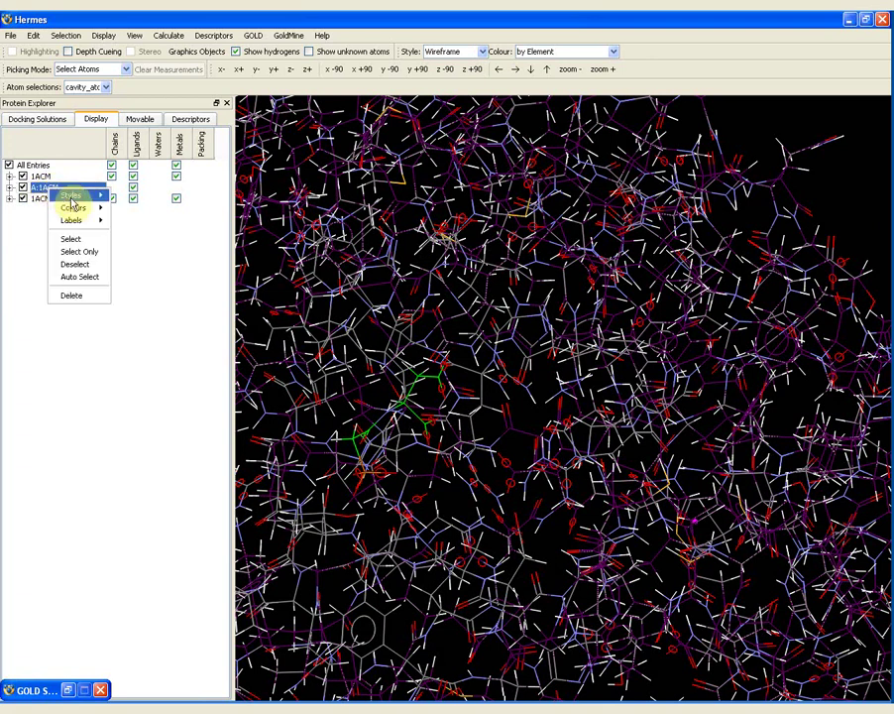
mouse_move(71, 206)
left_click(123, 206)
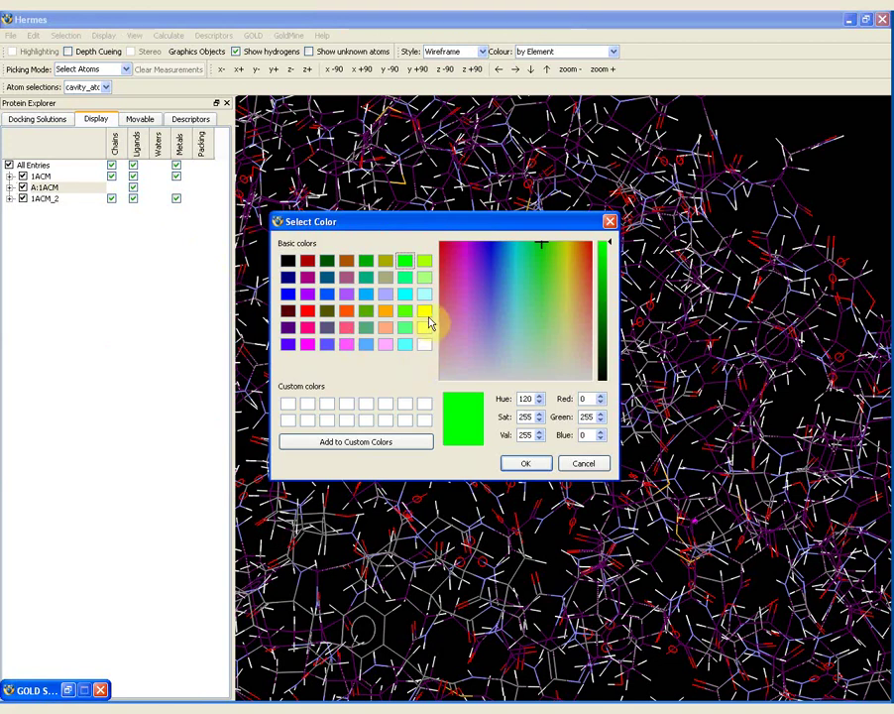
left_click(427, 315)
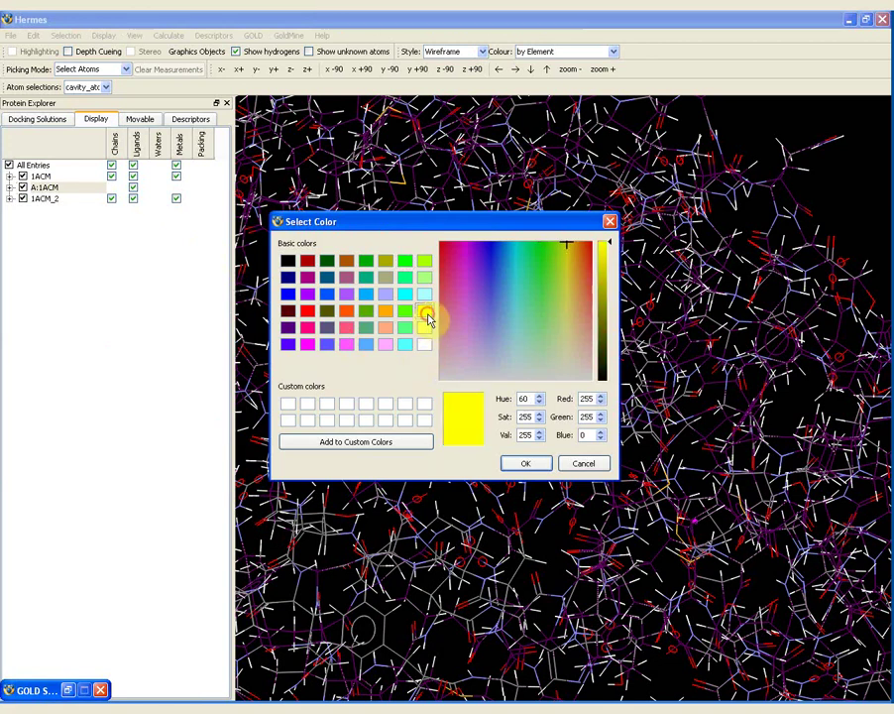
left_click(522, 463)
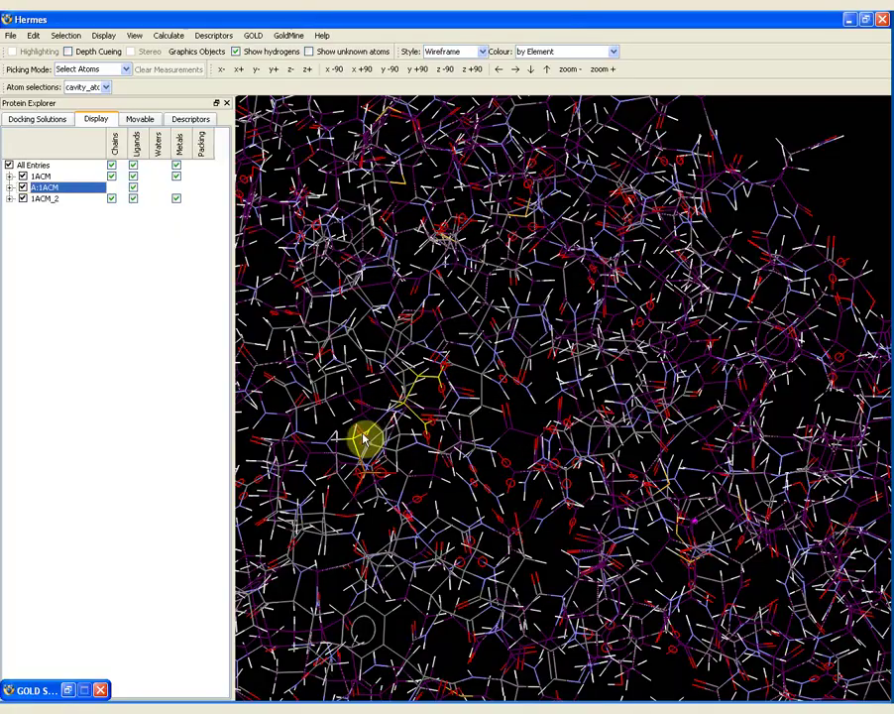
left_click_drag(405, 463, 343, 433)
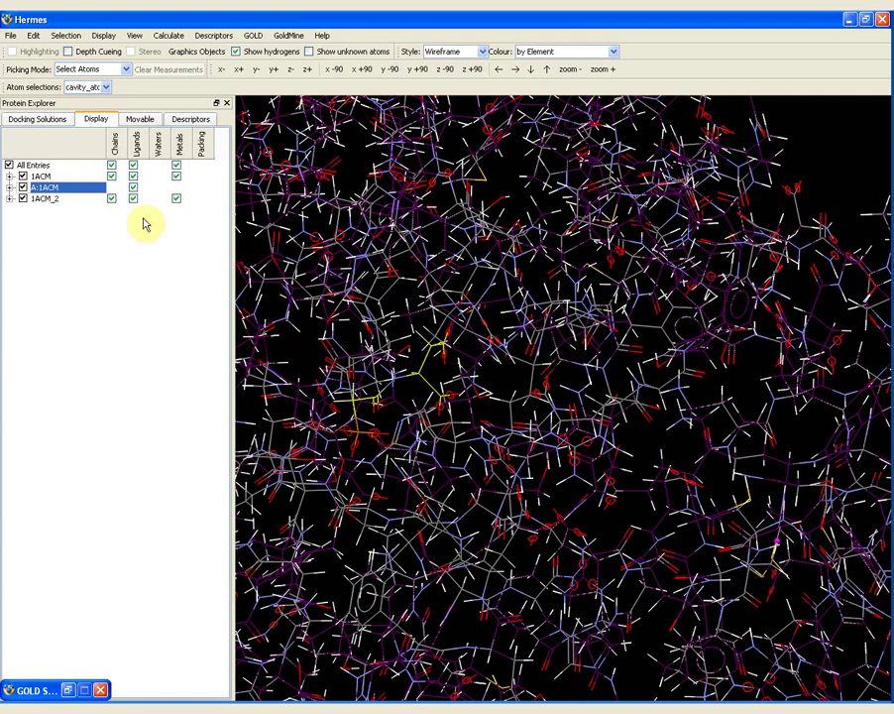
Sort the docking solutions by PLP.Fitness with the highest score first.
left_click(37, 119)
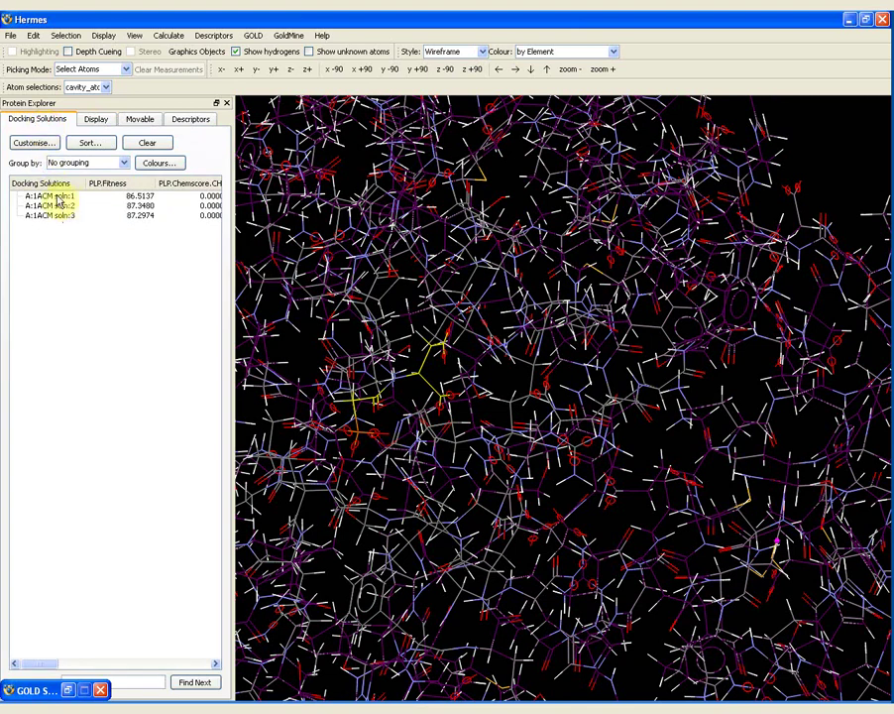
mouse_move(58, 201)
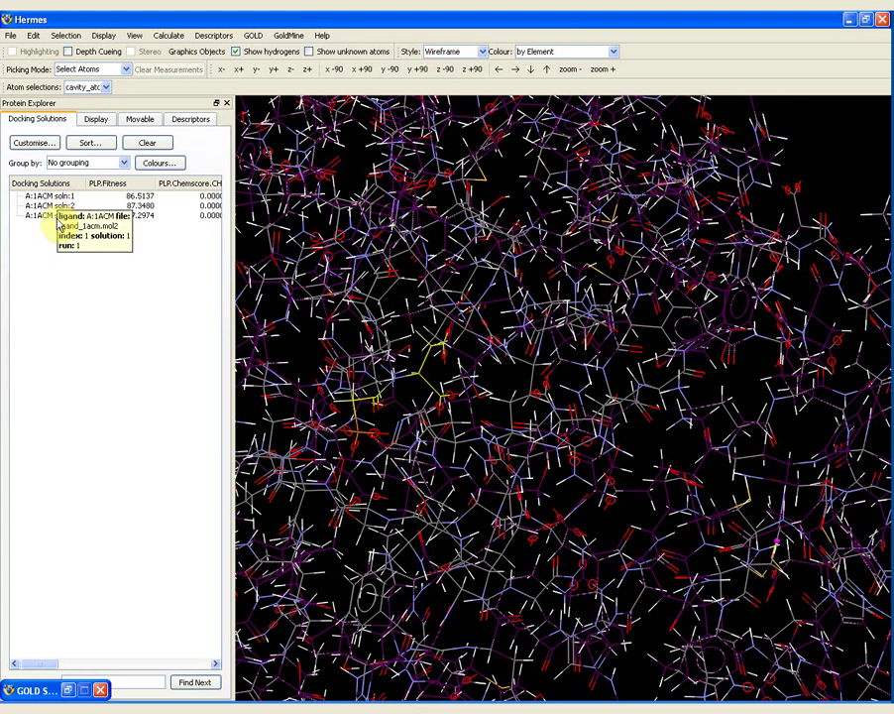
left_click(142, 184)
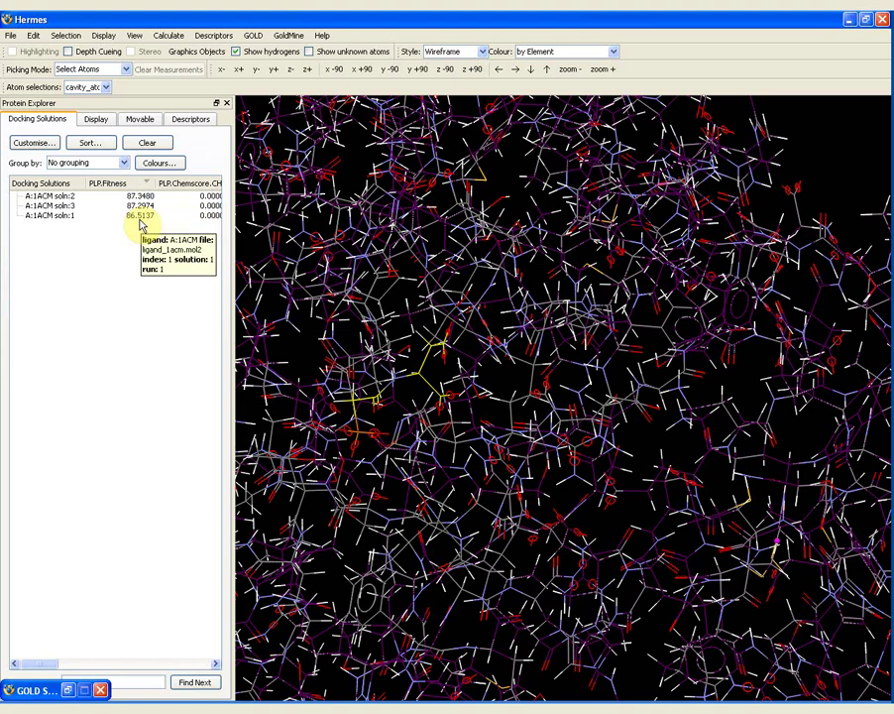
Compare the poses of docking solutions 2, 3 and 1 with the yellow reference ligand, ending on solution 2.
left_click(74, 197)
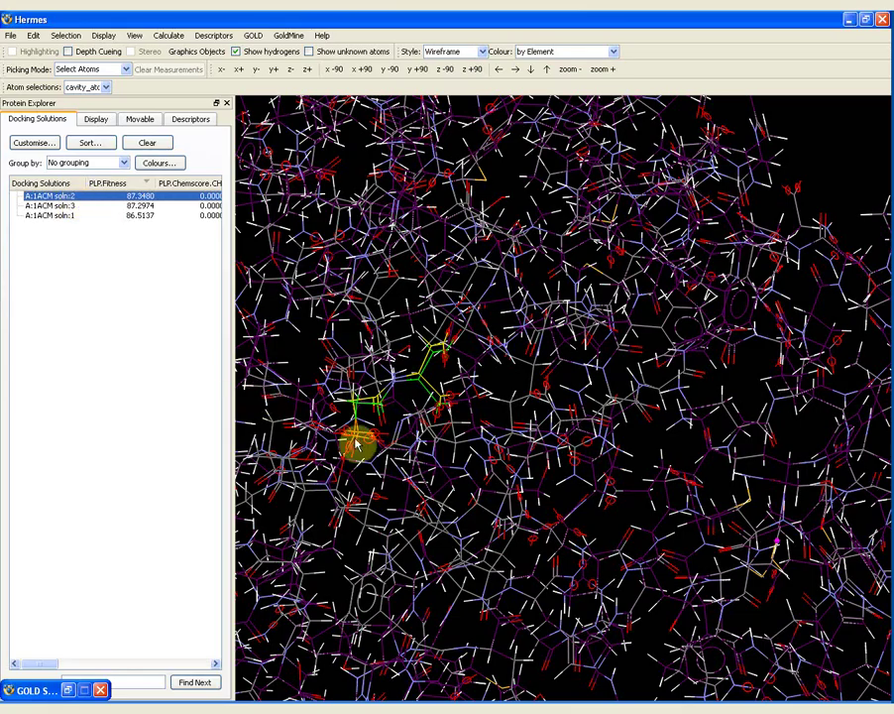
mouse_move(423, 388)
left_mouse_down()
mouse_move(414, 389)
mouse_move(410, 349)
mouse_move(415, 413)
mouse_move(421, 382)
mouse_move(412, 412)
mouse_move(374, 425)
mouse_move(384, 409)
mouse_move(379, 365)
mouse_move(393, 394)
mouse_move(415, 385)
left_mouse_up()
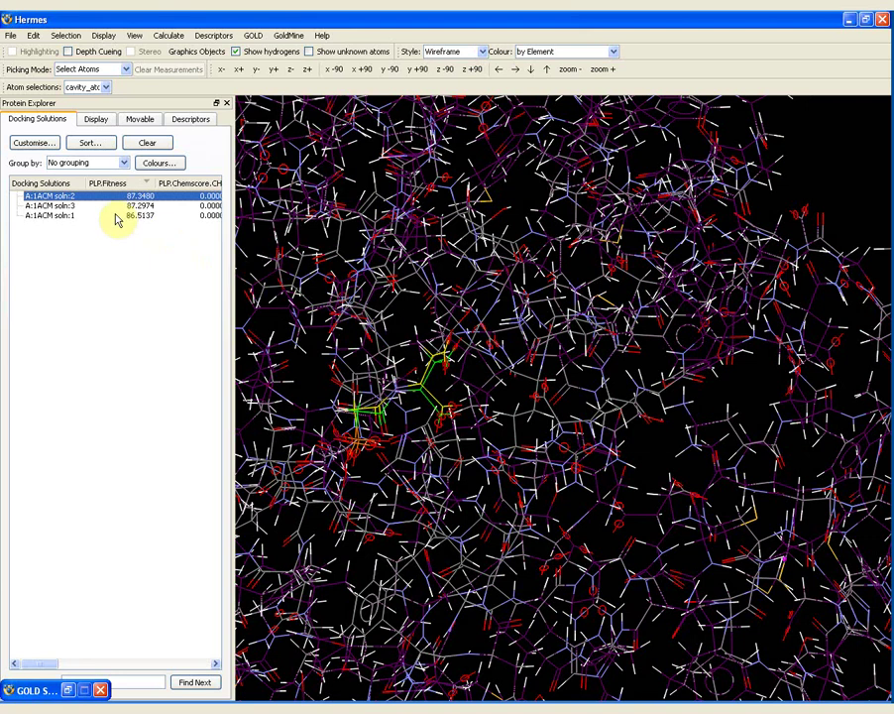
left_click(70, 209)
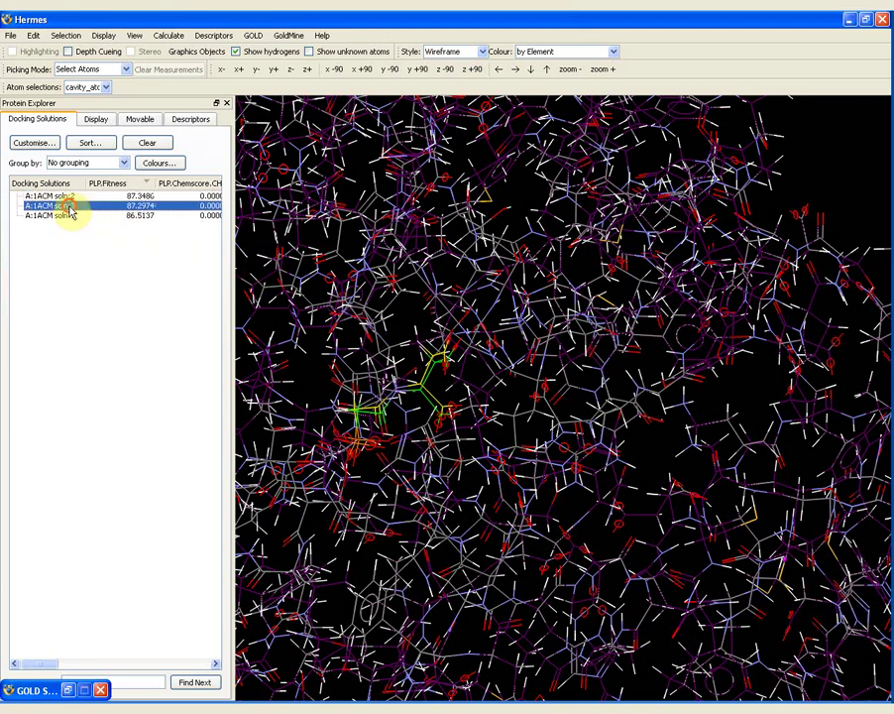
left_click(70, 217)
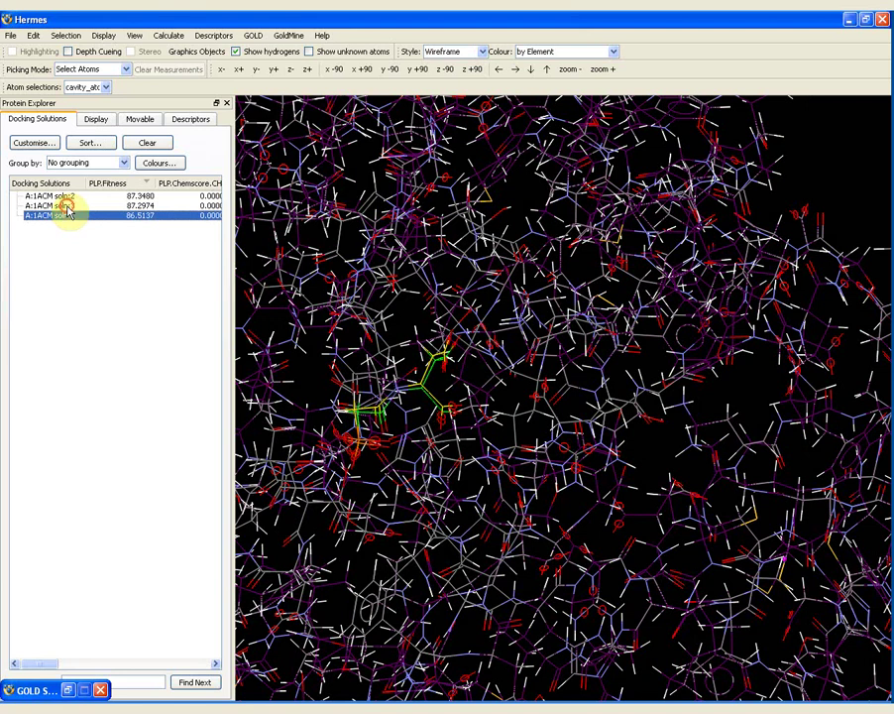
left_click(67, 206)
left_click(68, 198)
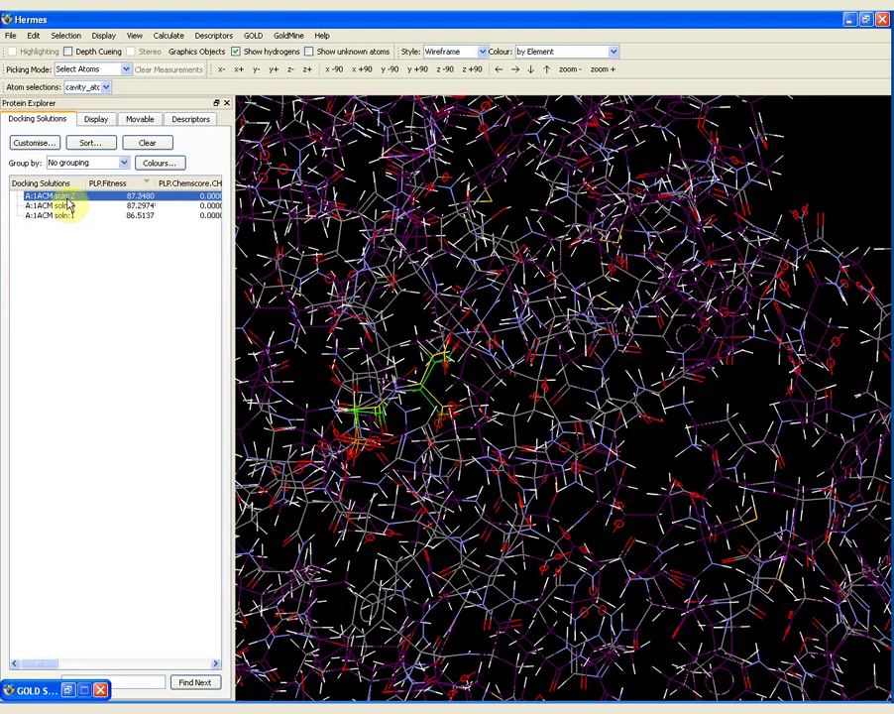